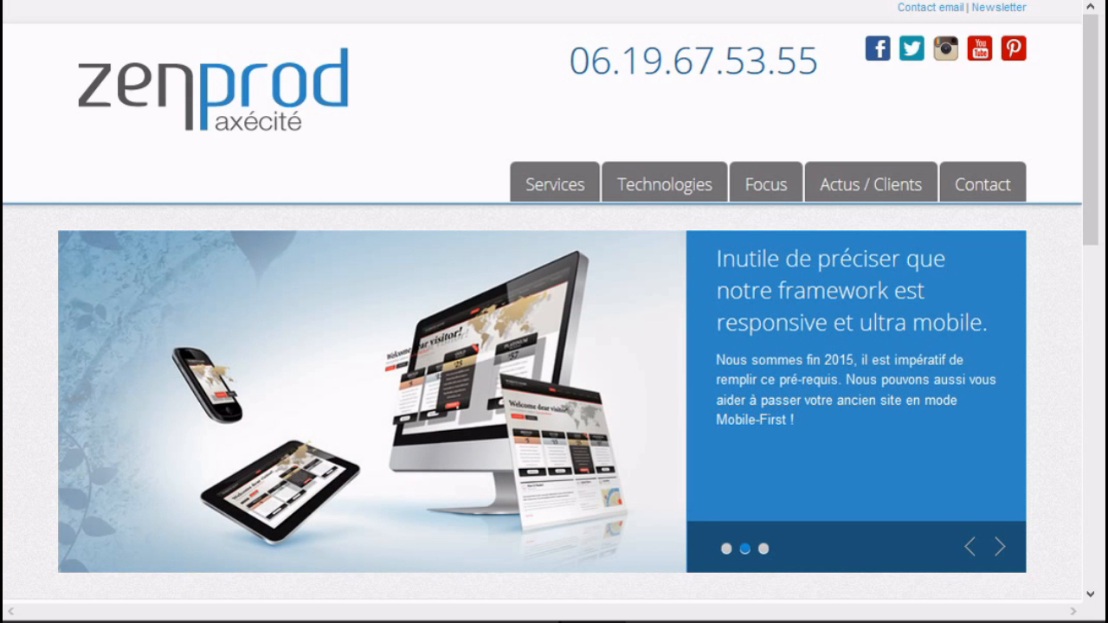
Examine the entries under Services, Technologies and Focus in the public site's main navigation.
mouse_move(631, 187)
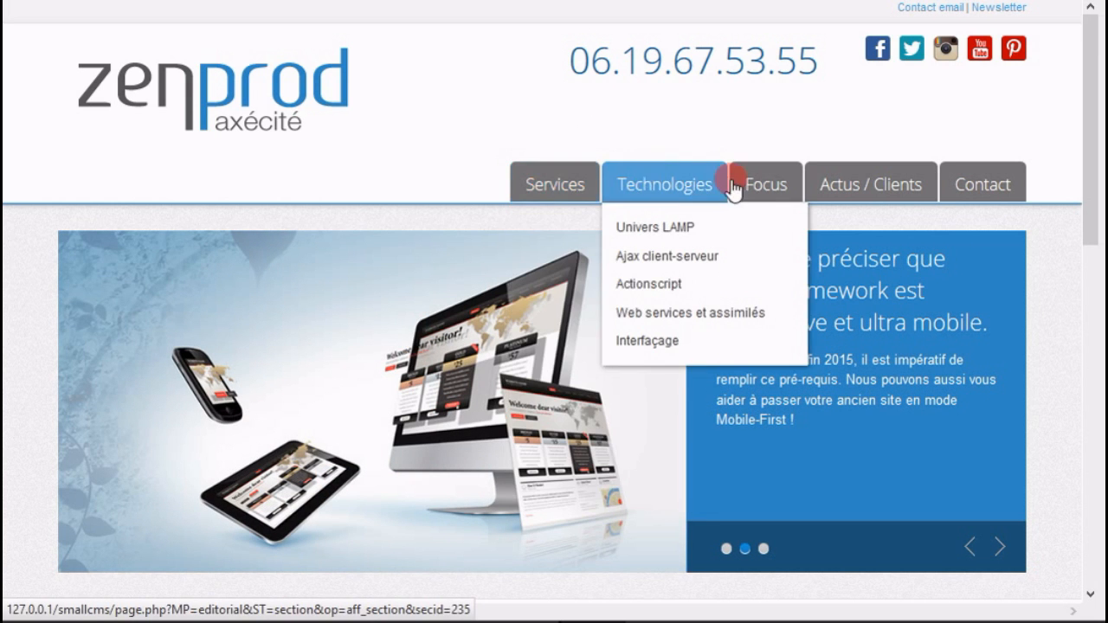
mouse_move(759, 189)
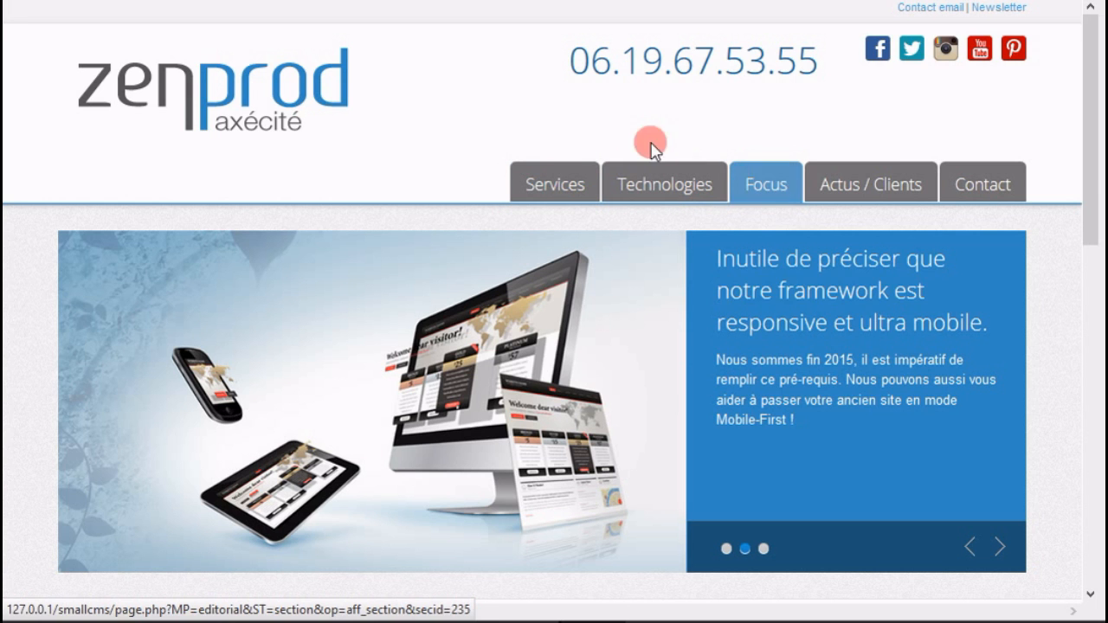
mouse_move(548, 178)
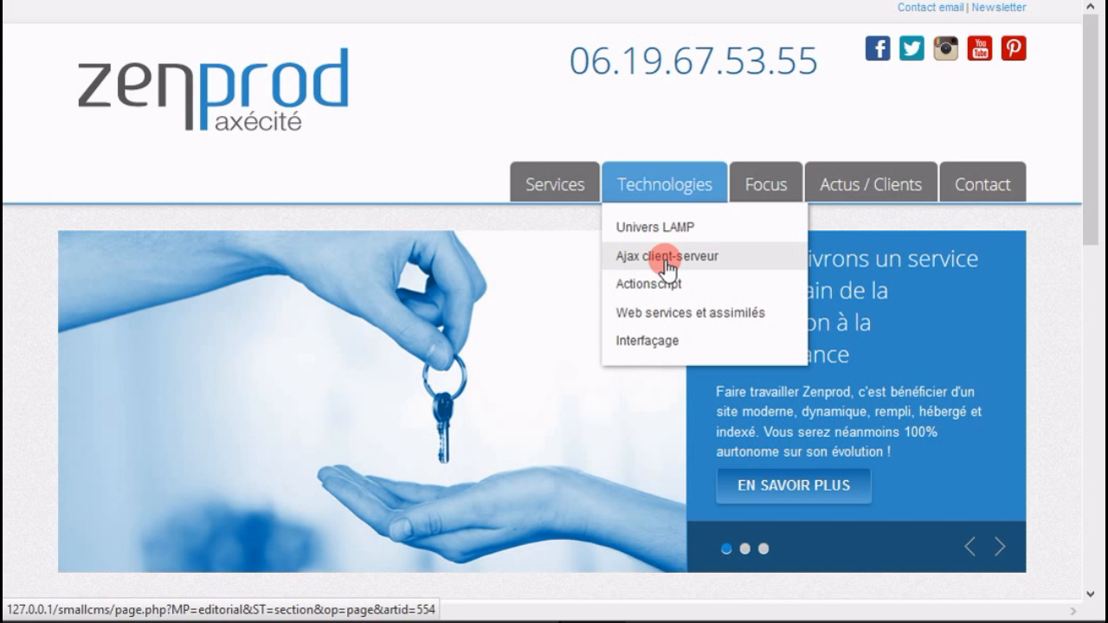
click(666, 259)
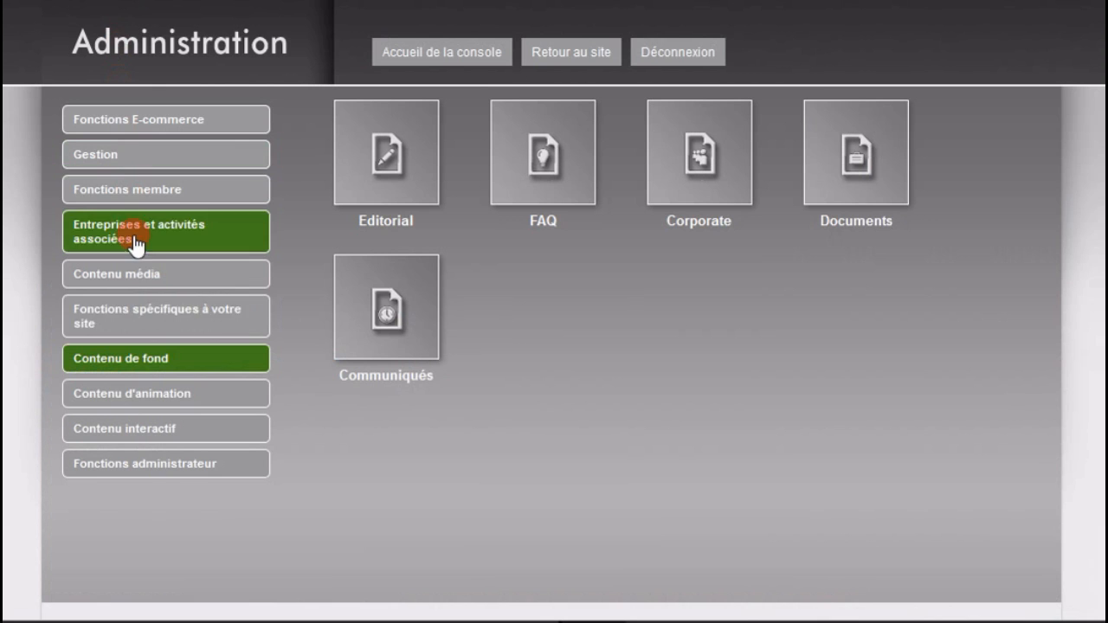
Switch to the administration console and open the Editorial module of Contenu de fond.
click(147, 359)
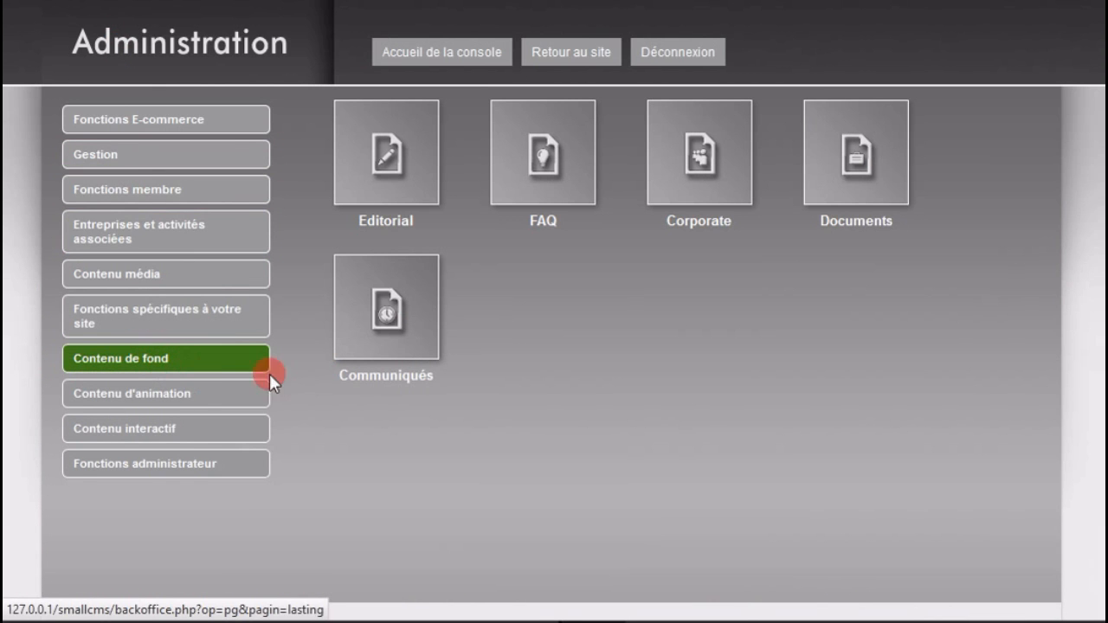
click(412, 153)
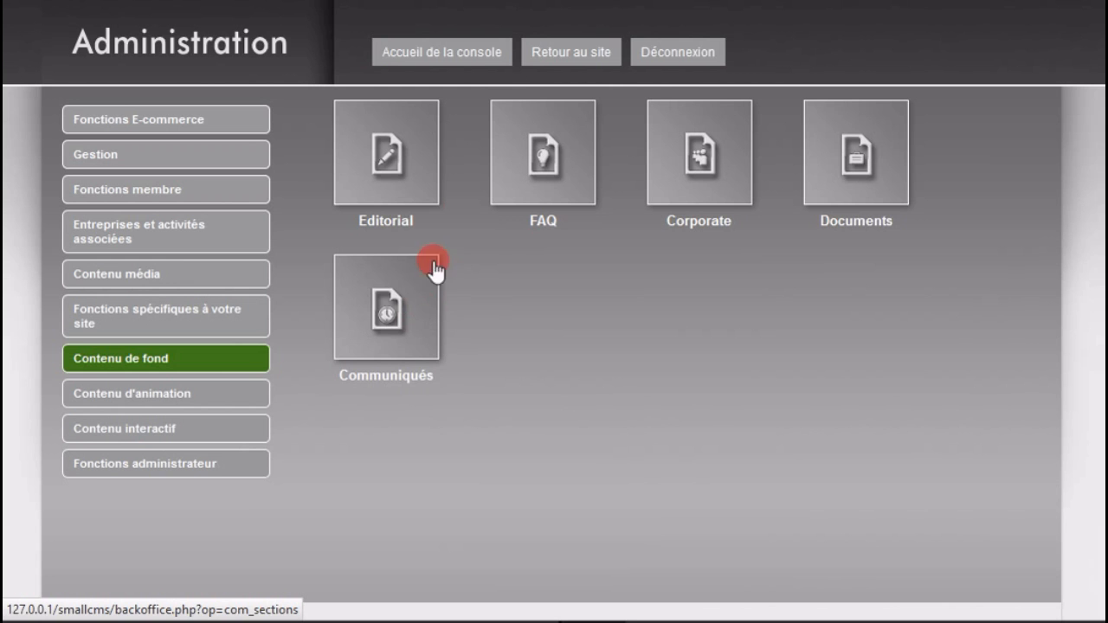
click(403, 161)
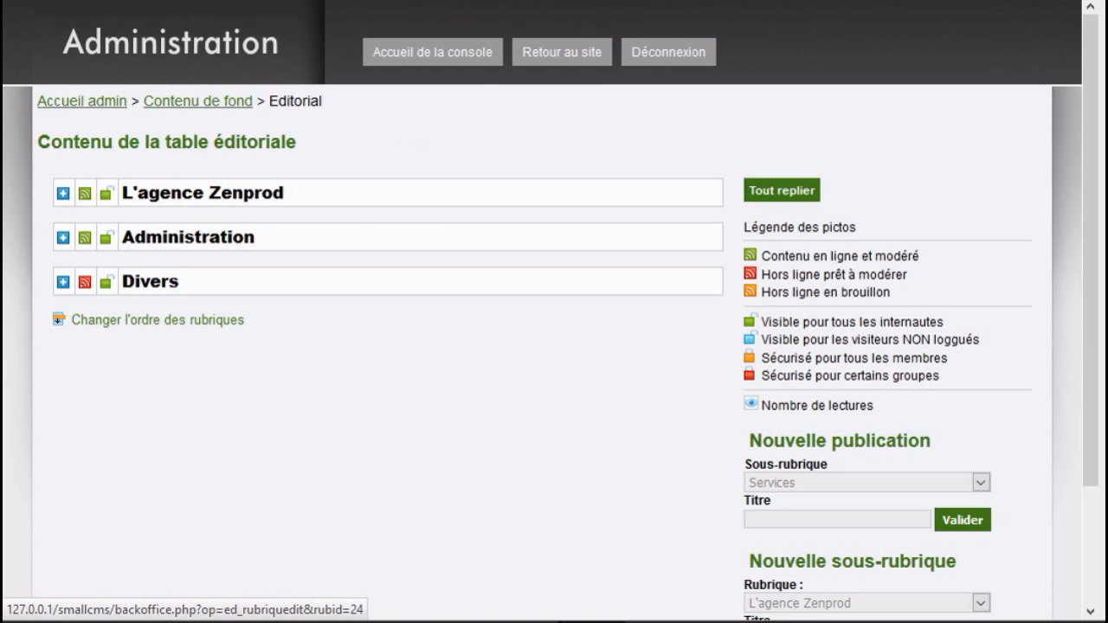
Return to the public site and examine its main navigation entries and the footer links.
click(562, 52)
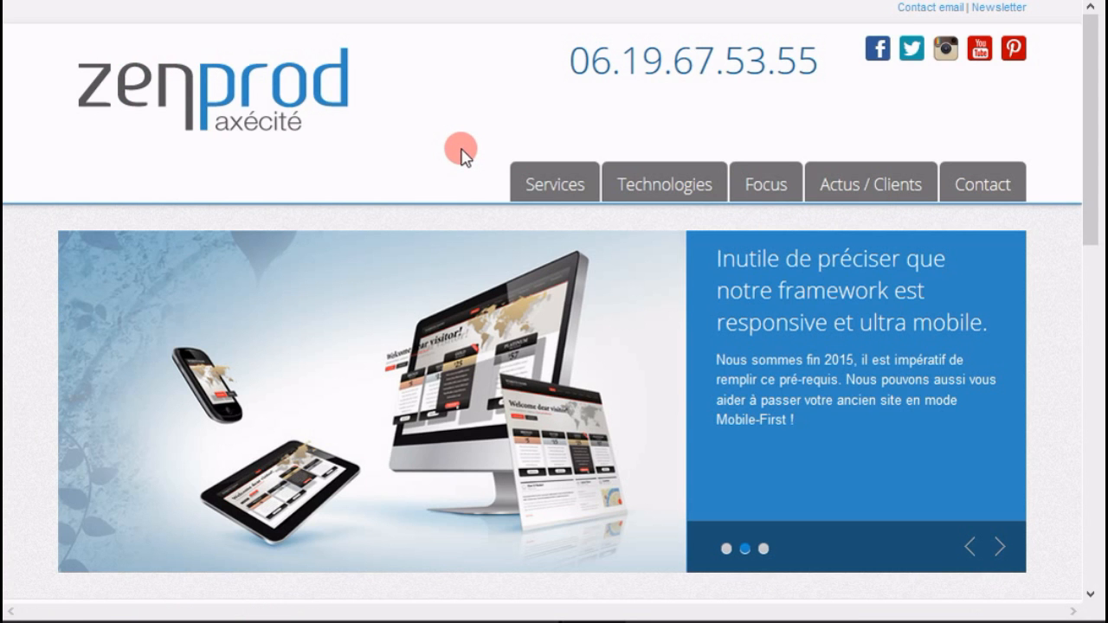
mouse_move(564, 181)
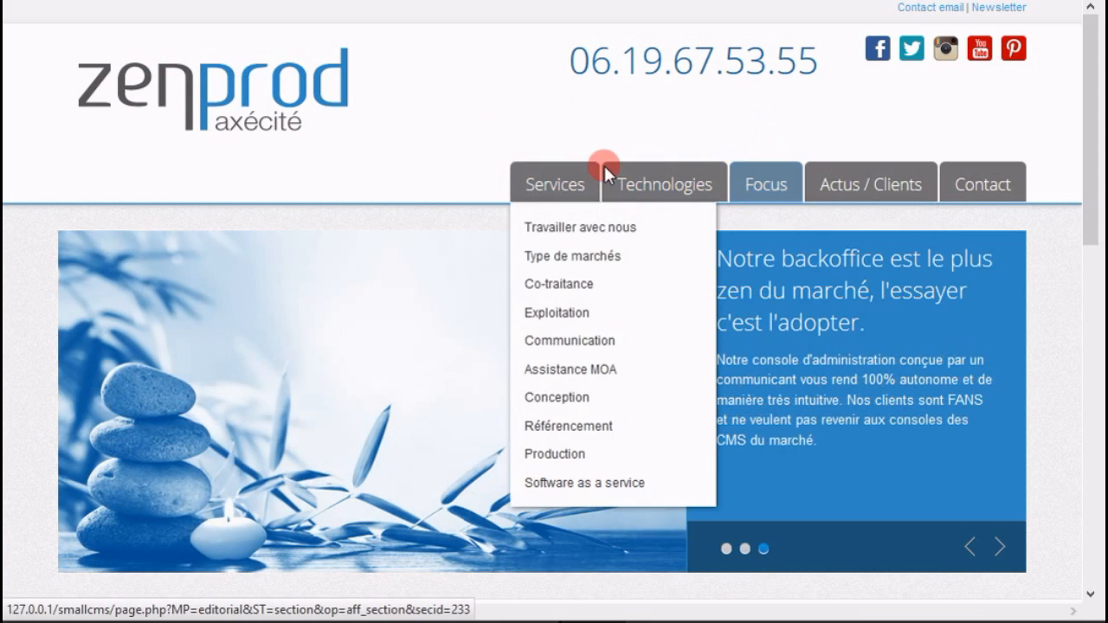
drag(1093, 122, 1092, 588)
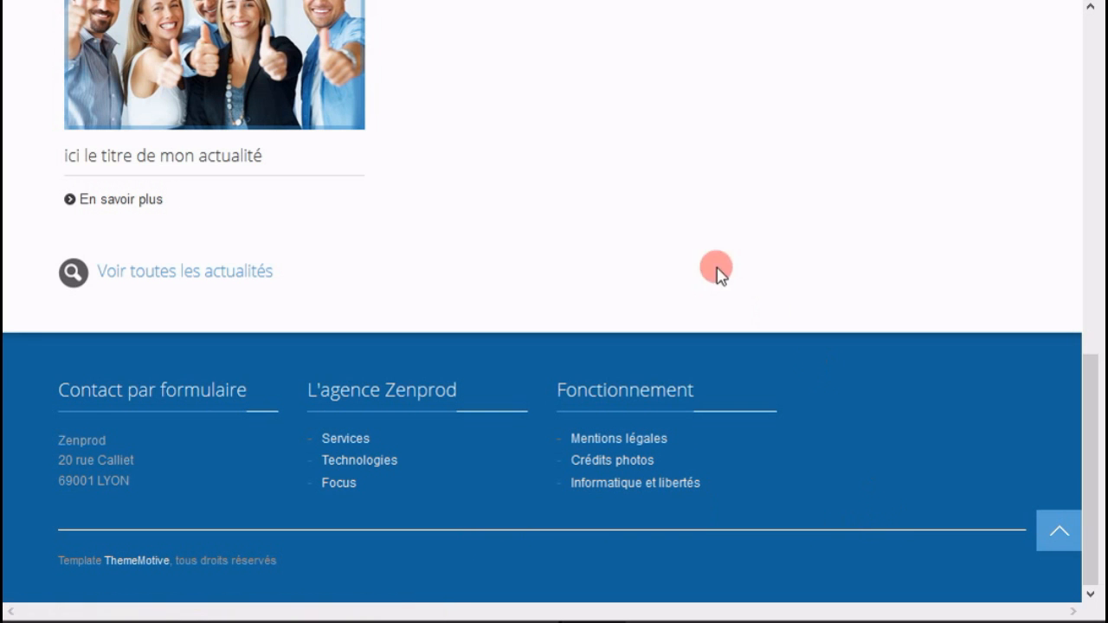
drag(1088, 491, 1079, 114)
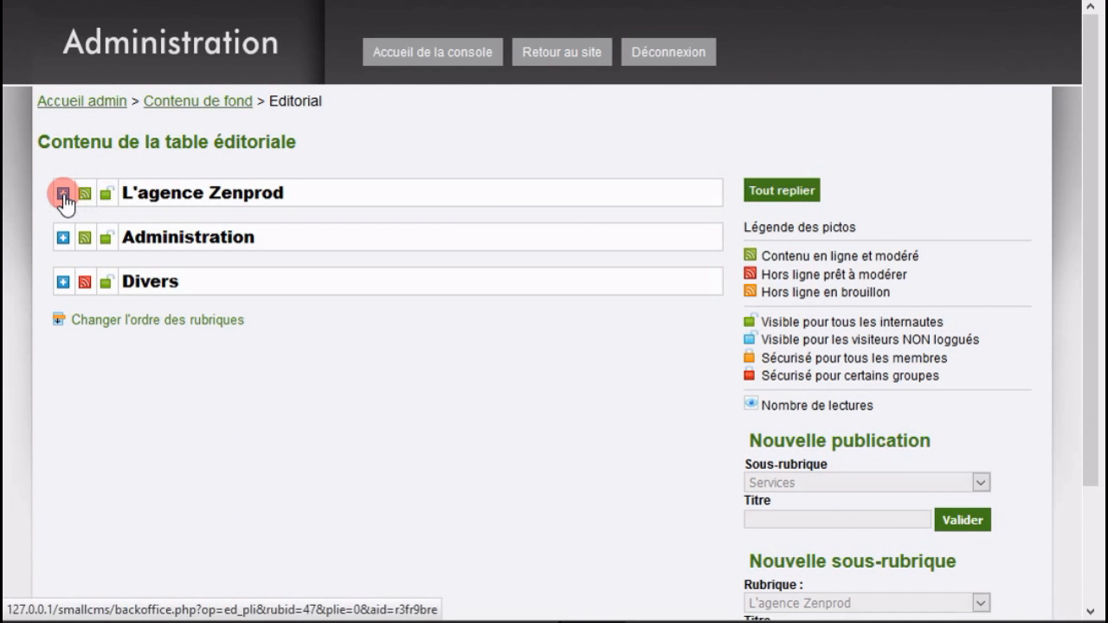
In the console's editorial table, expand the L'agence Zenprod rubrique and its Technologies sub-rubrique.
click(63, 194)
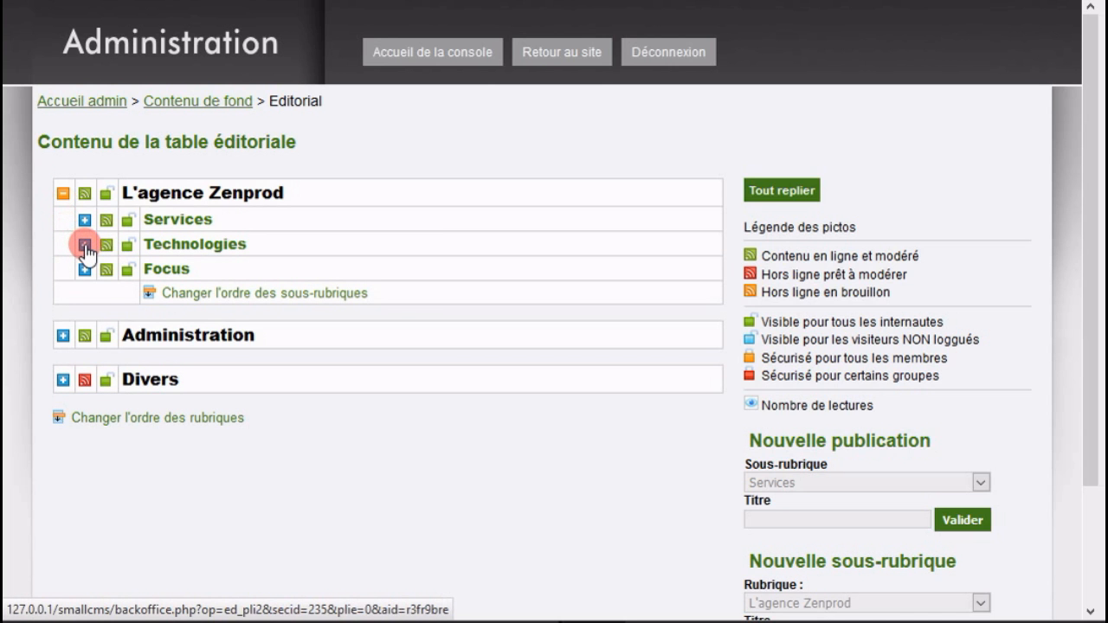
click(85, 246)
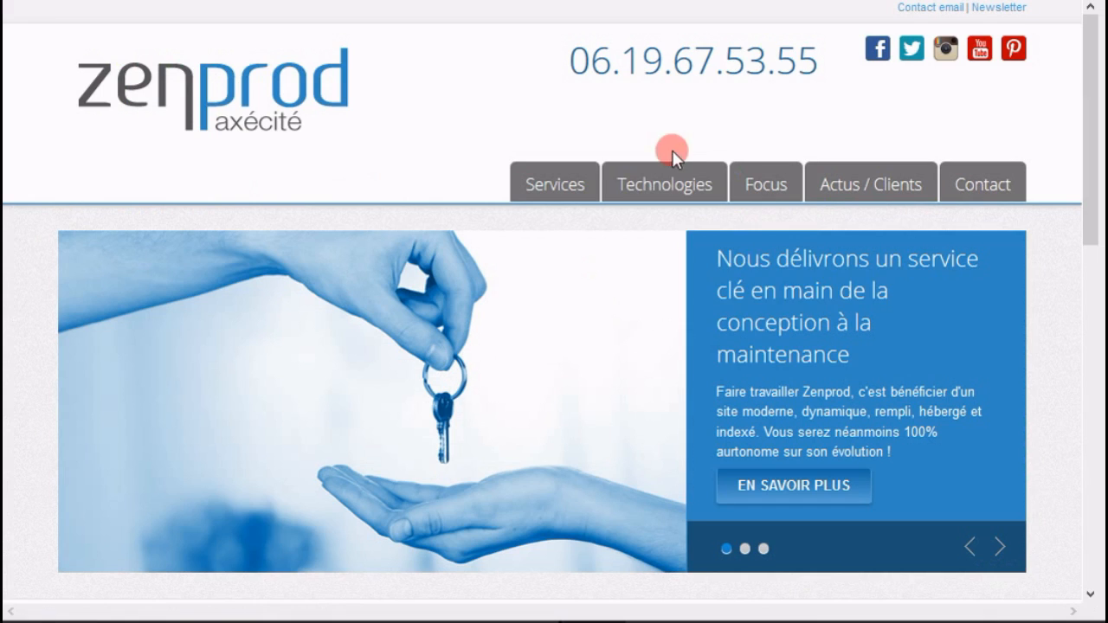
Open the Univers LAMP page under Technologies on the public site and highlight its title.
mouse_move(673, 193)
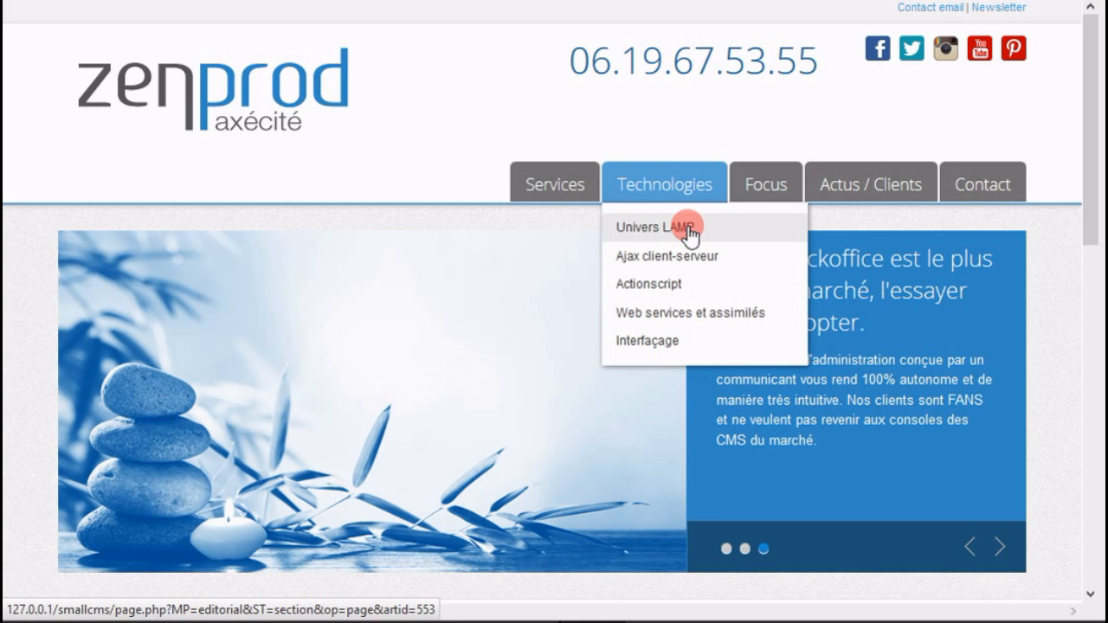
click(689, 231)
drag(83, 286, 182, 333)
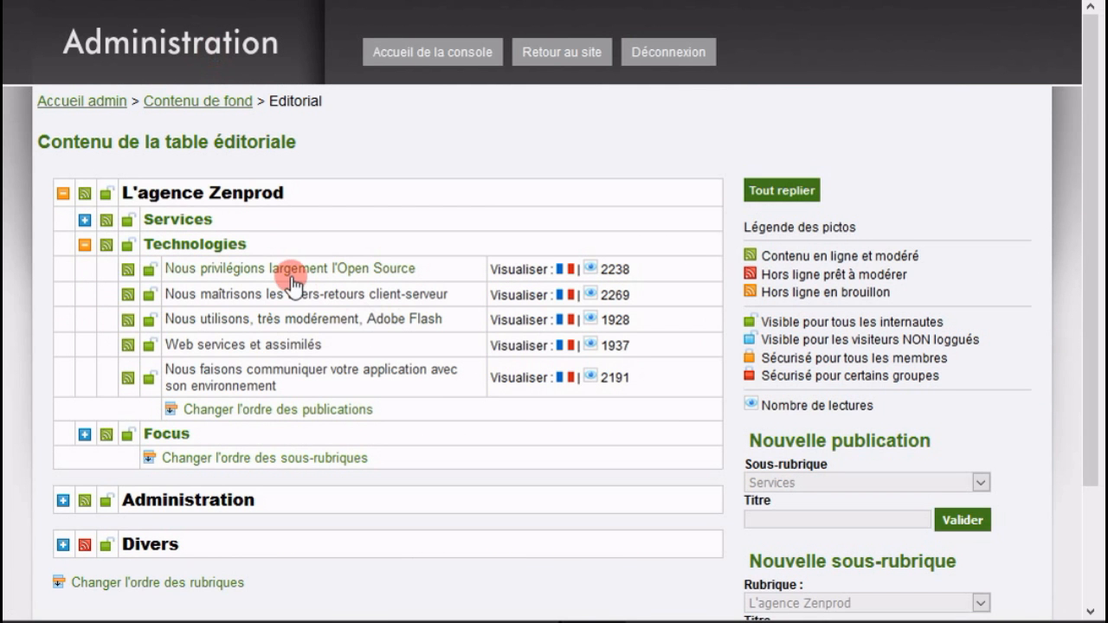
Back in the console, create a new publication titled "publication de test" in the Technologies sub-rubrique.
click(815, 518)
text(p)
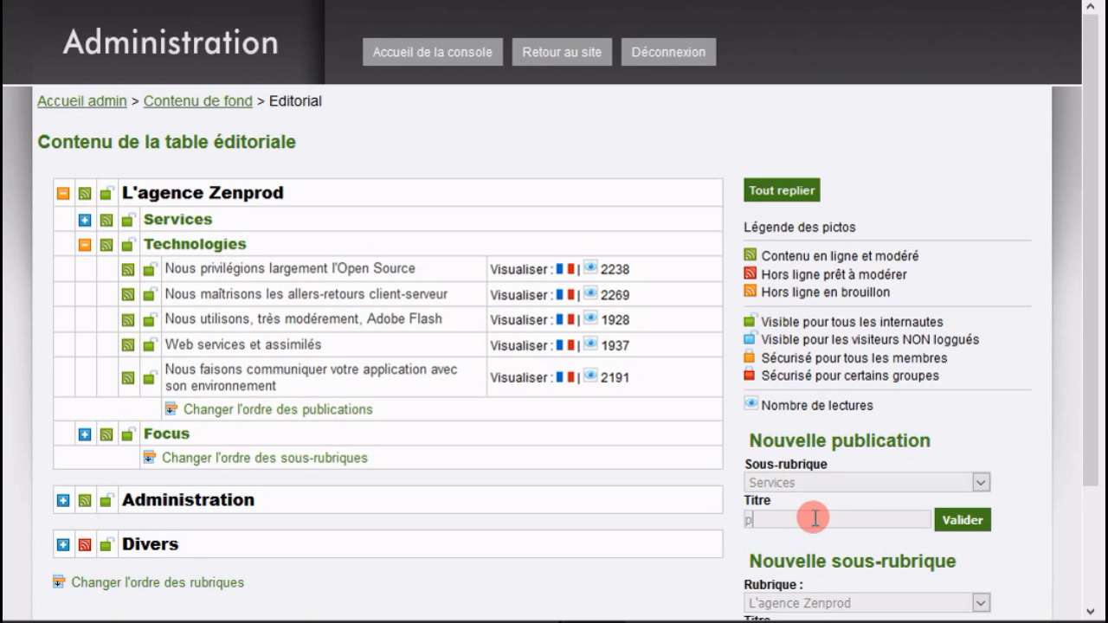
text(ublication de test)
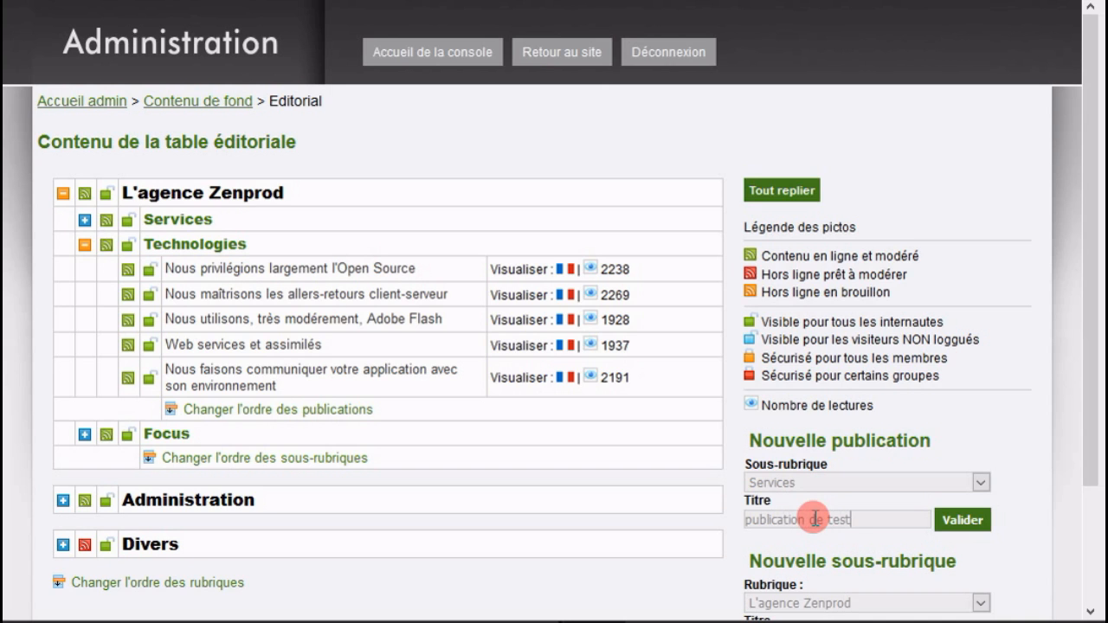
click(793, 483)
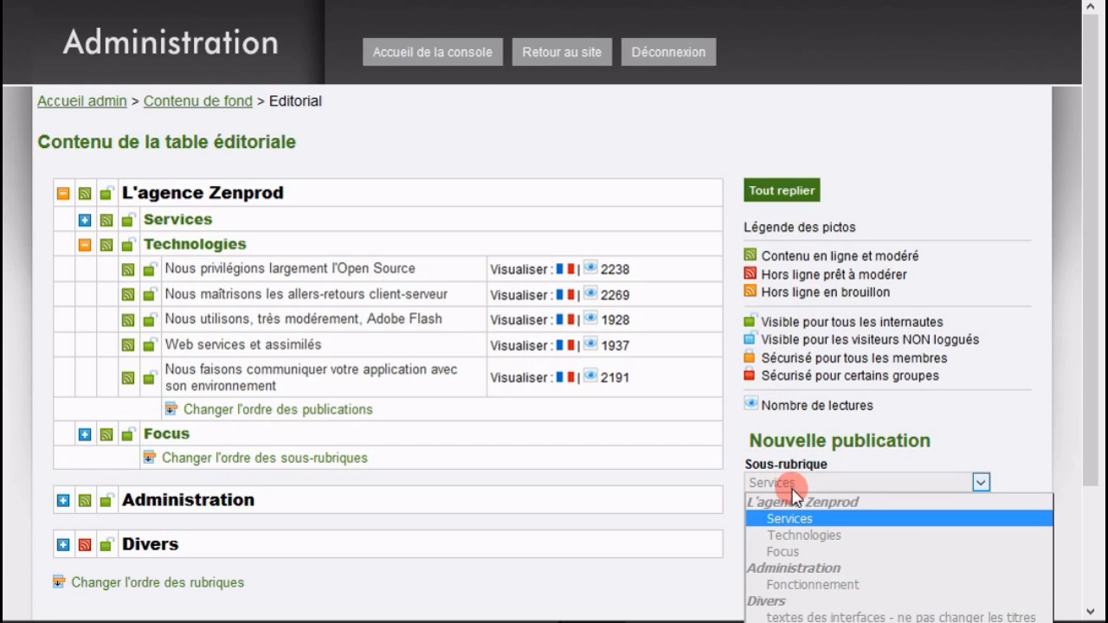
click(809, 536)
click(968, 526)
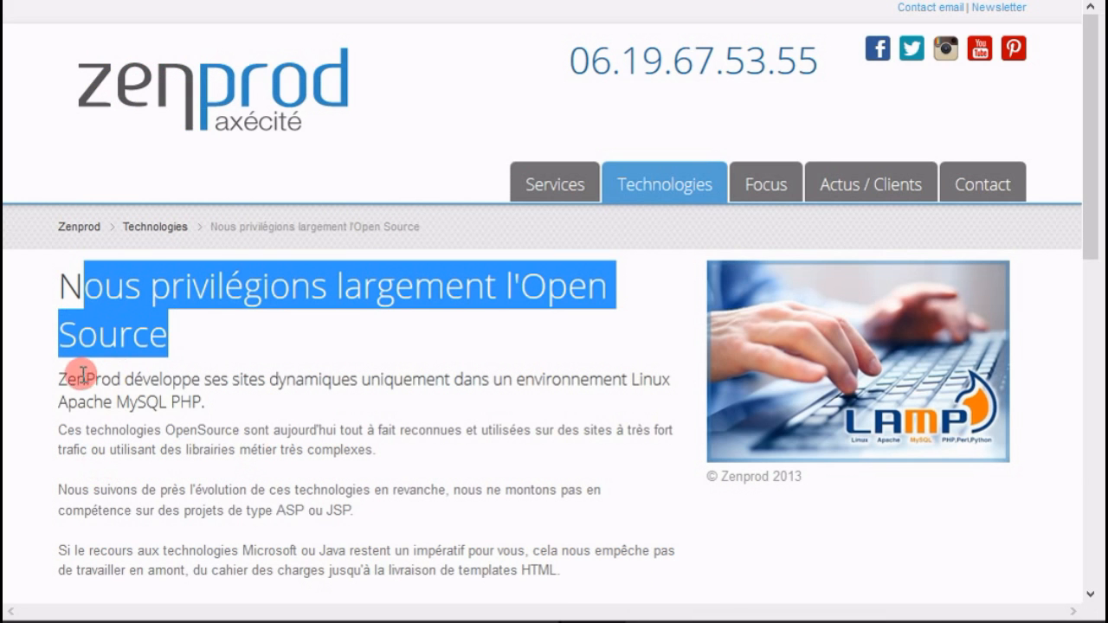
Compare the introduction and body text of the public Open Source page with the publication form's Sous-titre and Contenu fields.
drag(57, 378, 175, 401)
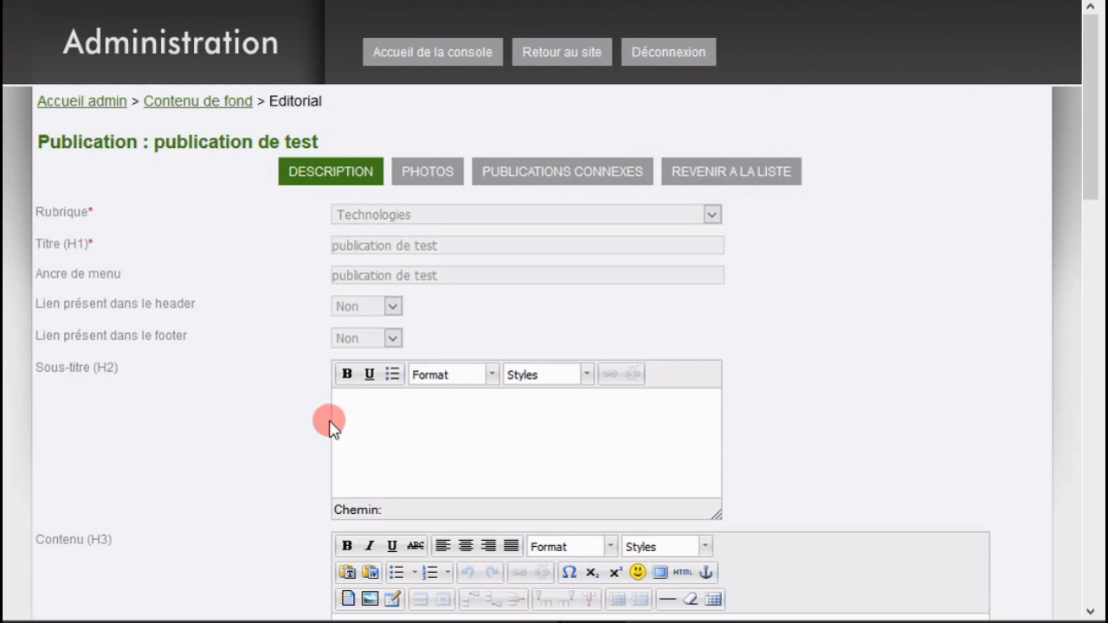
scroll(214, 425, down, 5)
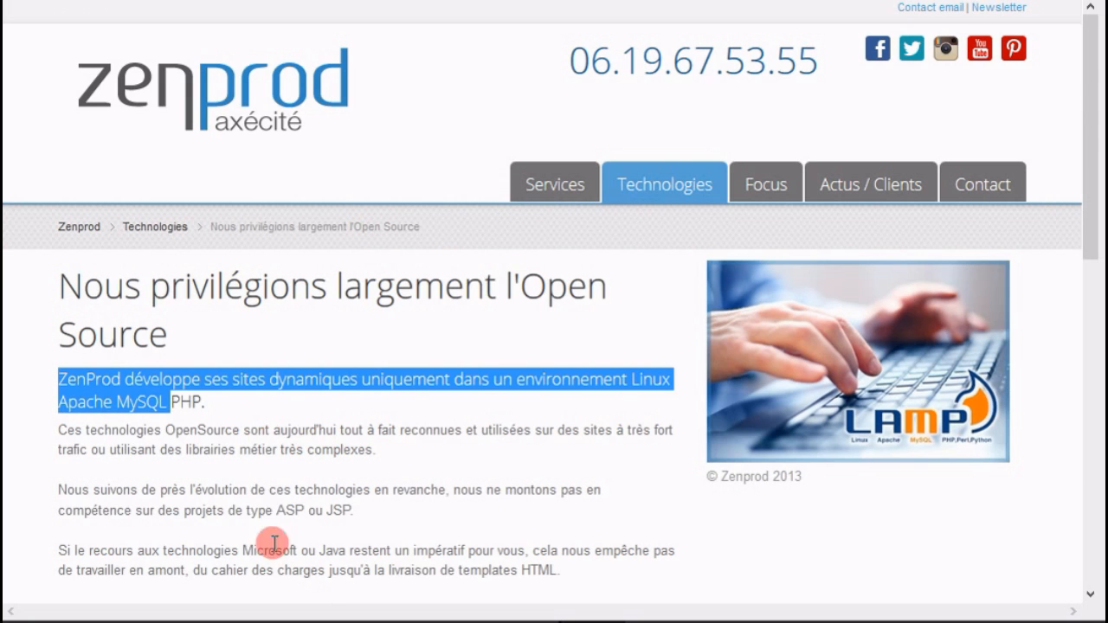
drag(72, 430, 223, 527)
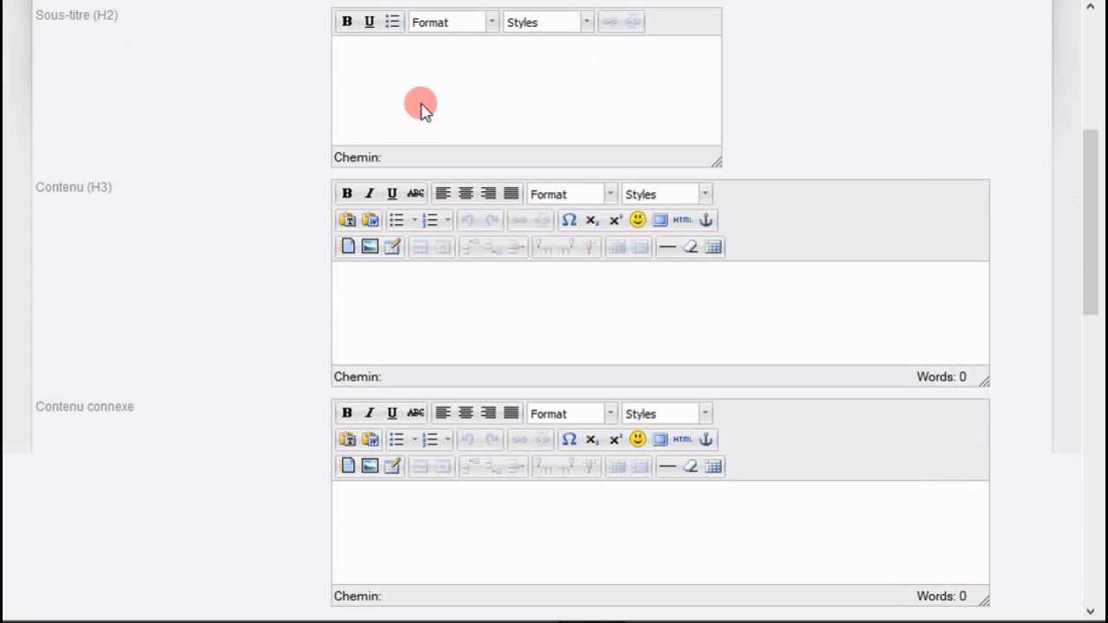
scroll(724, 216, up, 4)
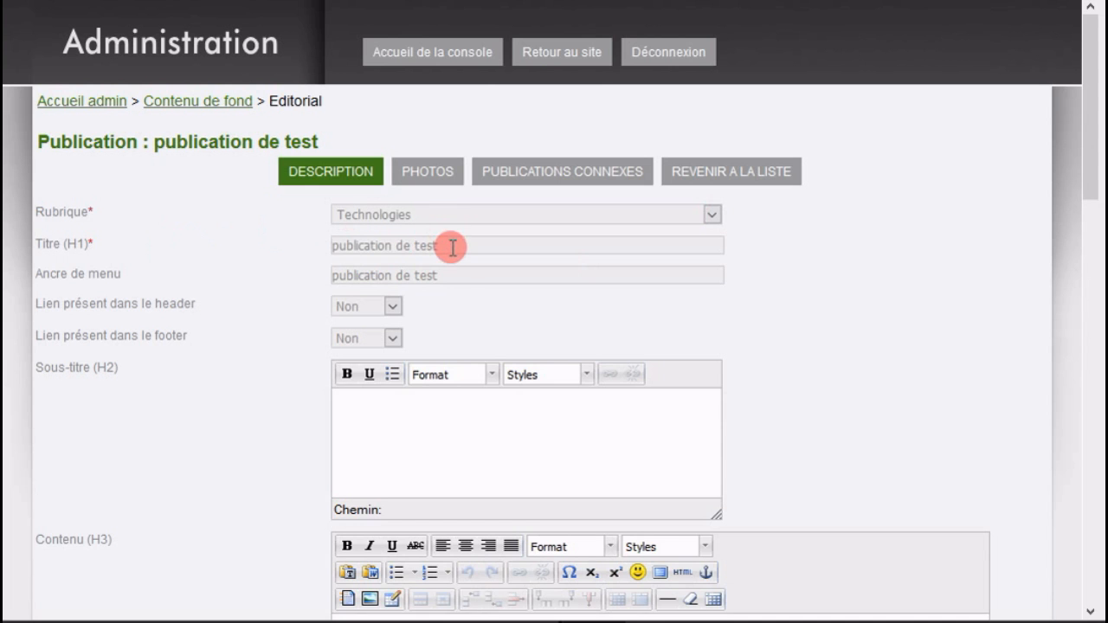
Set the publication's menu anchor to "ancre test" and its header link option to Oui.
drag(457, 274, 297, 269)
text(ancre test)
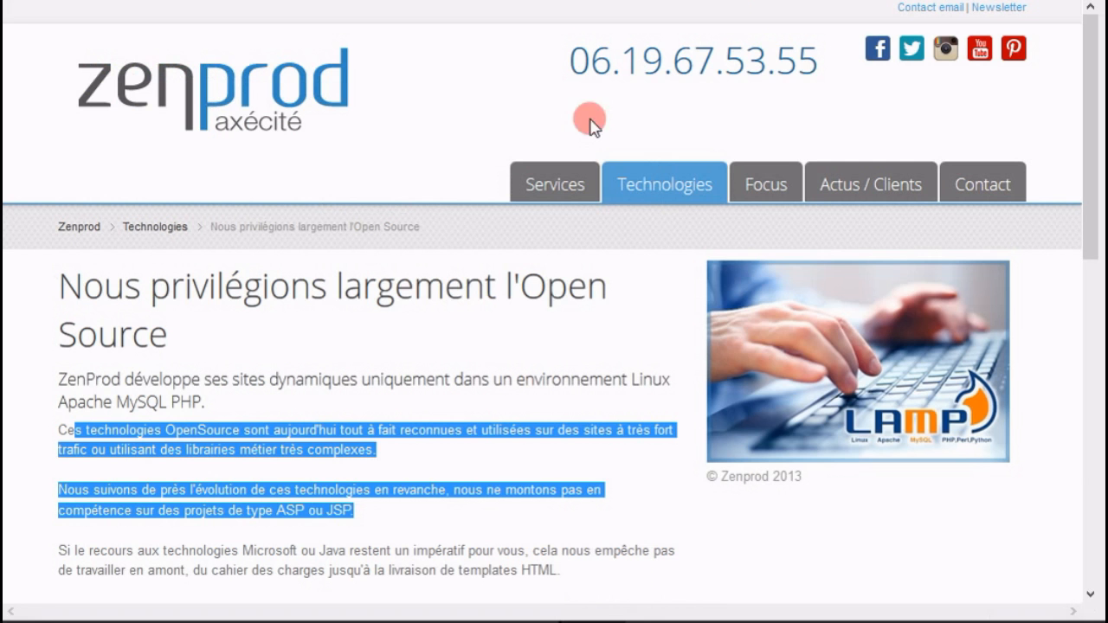
mouse_move(646, 193)
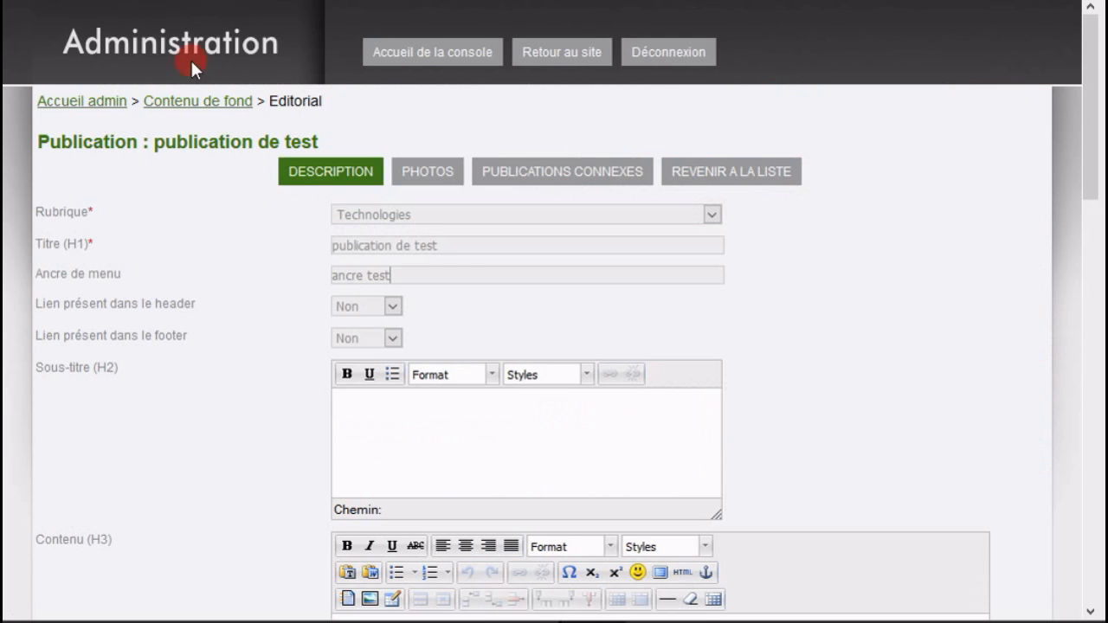
click(350, 308)
click(355, 345)
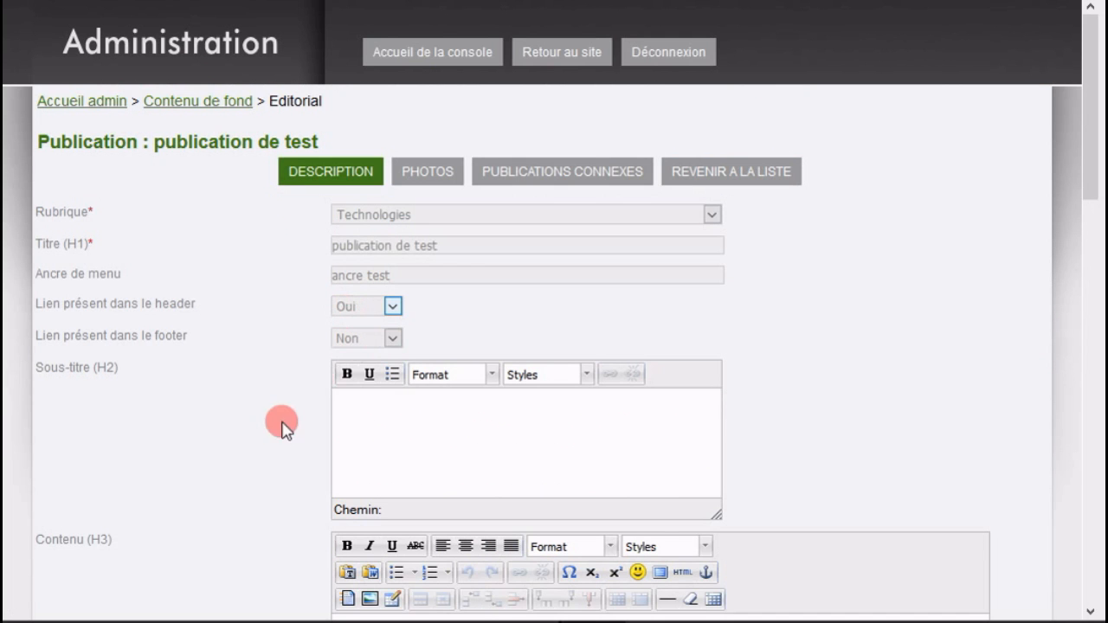
Enter the subtitle "ici nous allons rédiger une introduction" and the content "ici nous pouvons mettre un contenu plus complet".
click(413, 424)
text(ici nous allons rédiger une introduction)
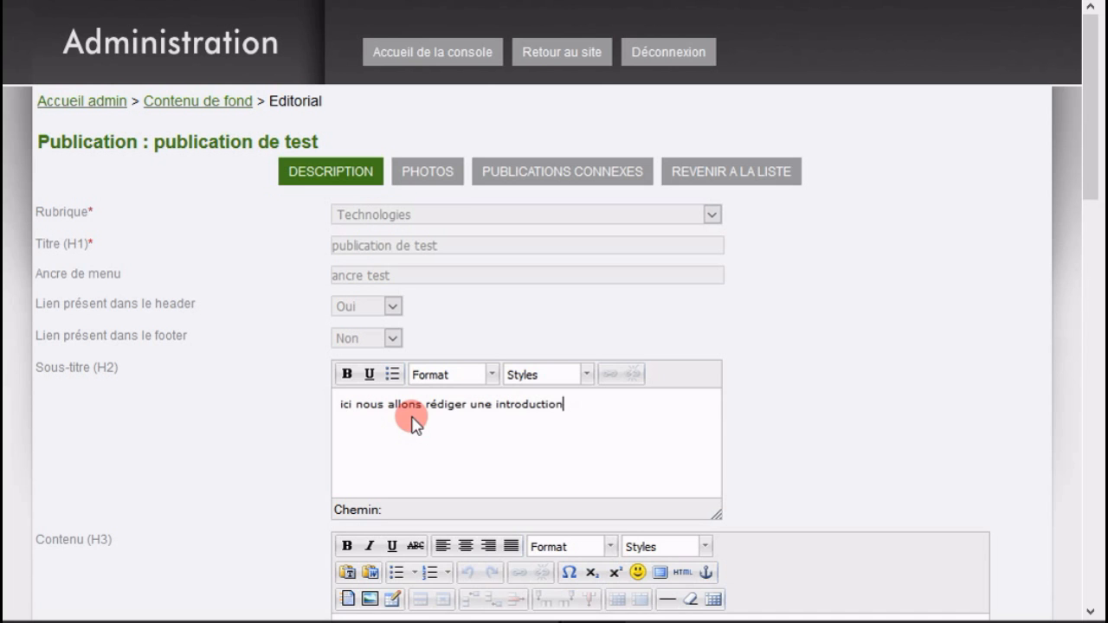
scroll(279, 416, down, 5)
text(ici nous pouvons mettre un contenu plus com)
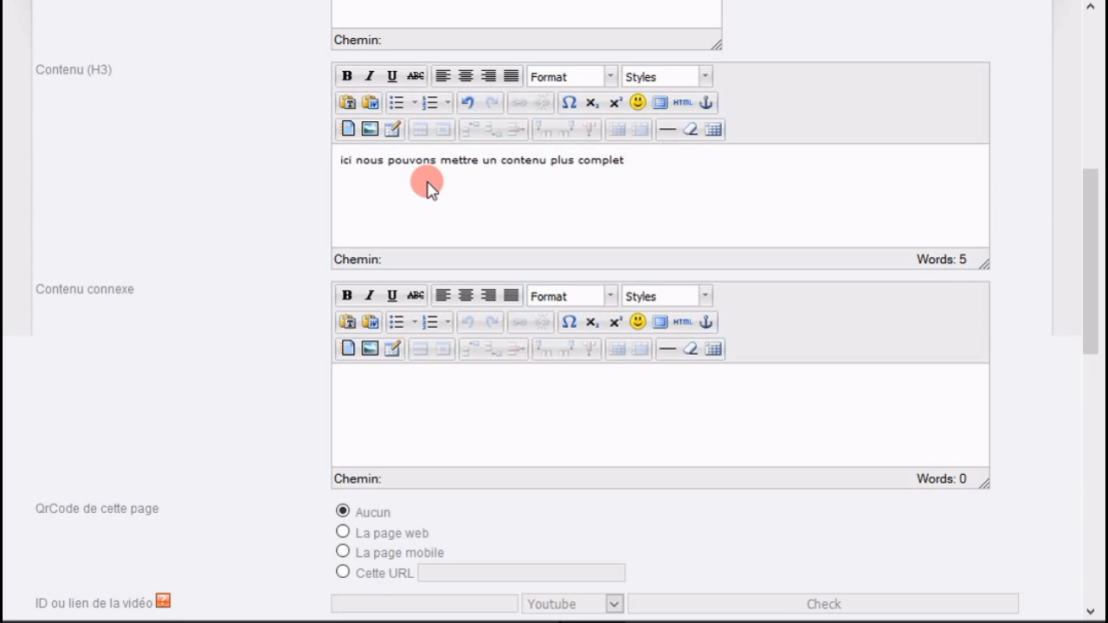
text(plet)
Review the publication's QR code, video, attachment, online status, security and rewritten URL settings, and highlight its meta description.
scroll(467, 409, down, 3)
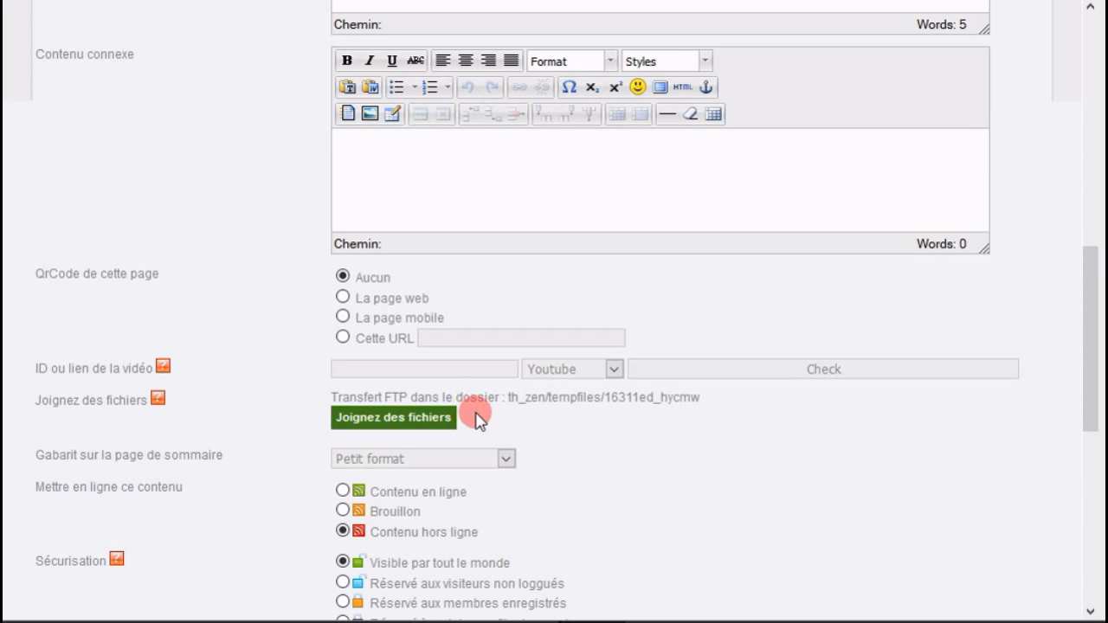
scroll(479, 419, down, 2)
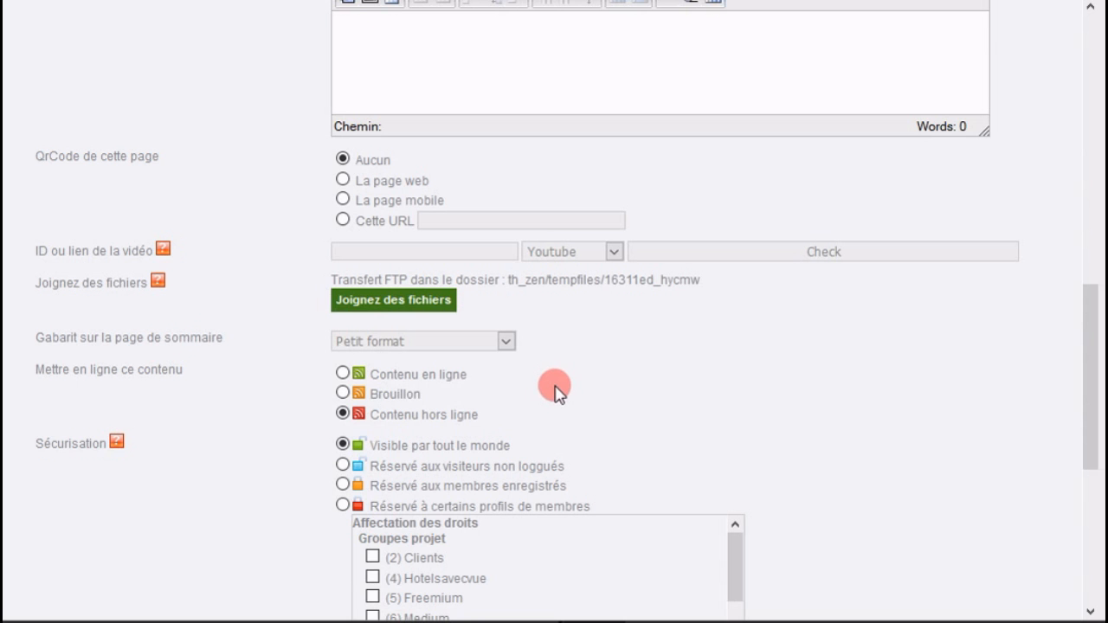
scroll(554, 389, down, 5)
scroll(560, 396, down, 1)
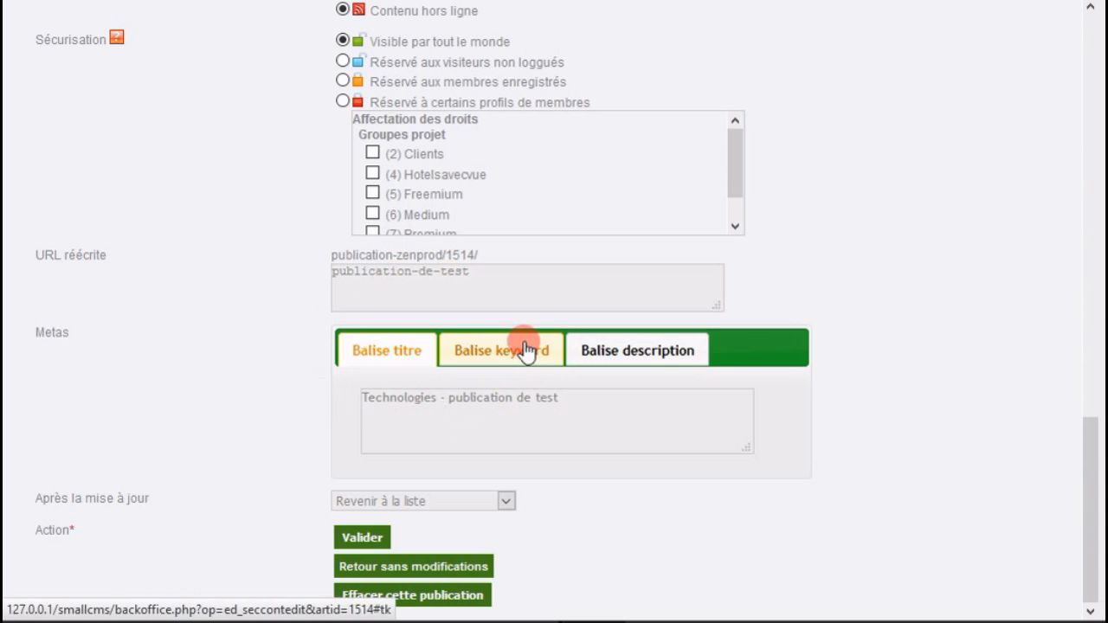
click(647, 355)
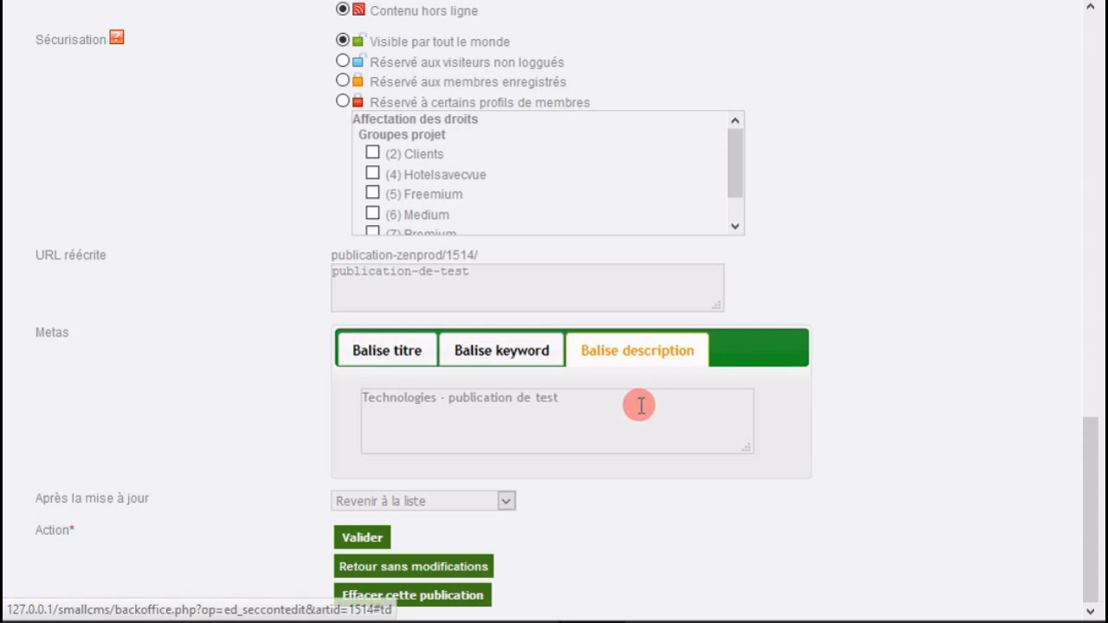
drag(589, 401, 272, 388)
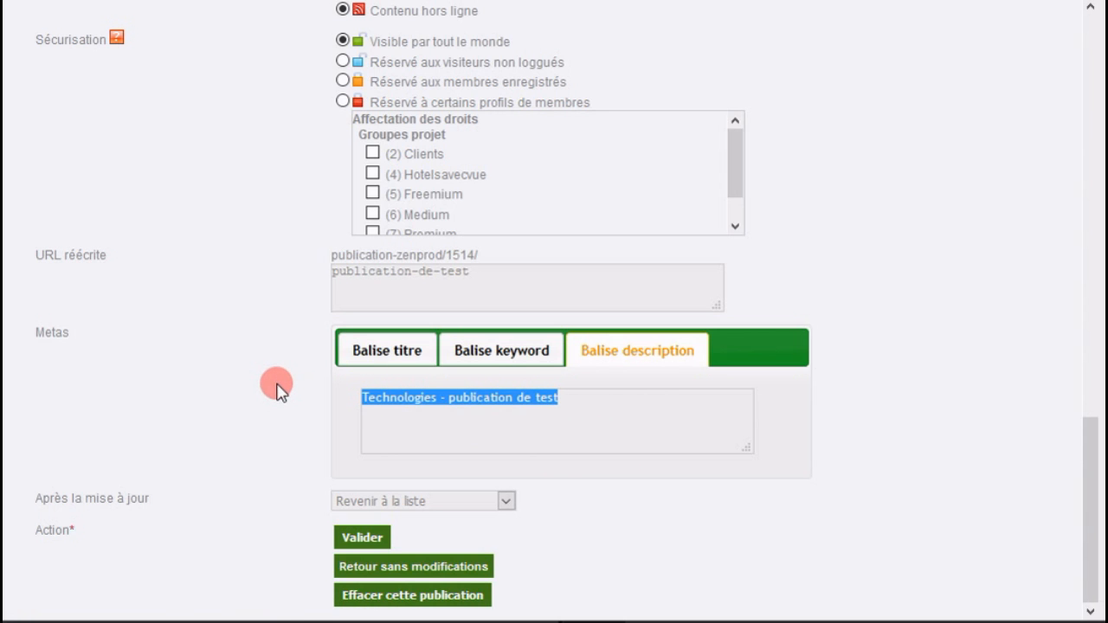
Save the publication with the return-to-list option and reopen "publication de test" from the Technologies list.
click(353, 543)
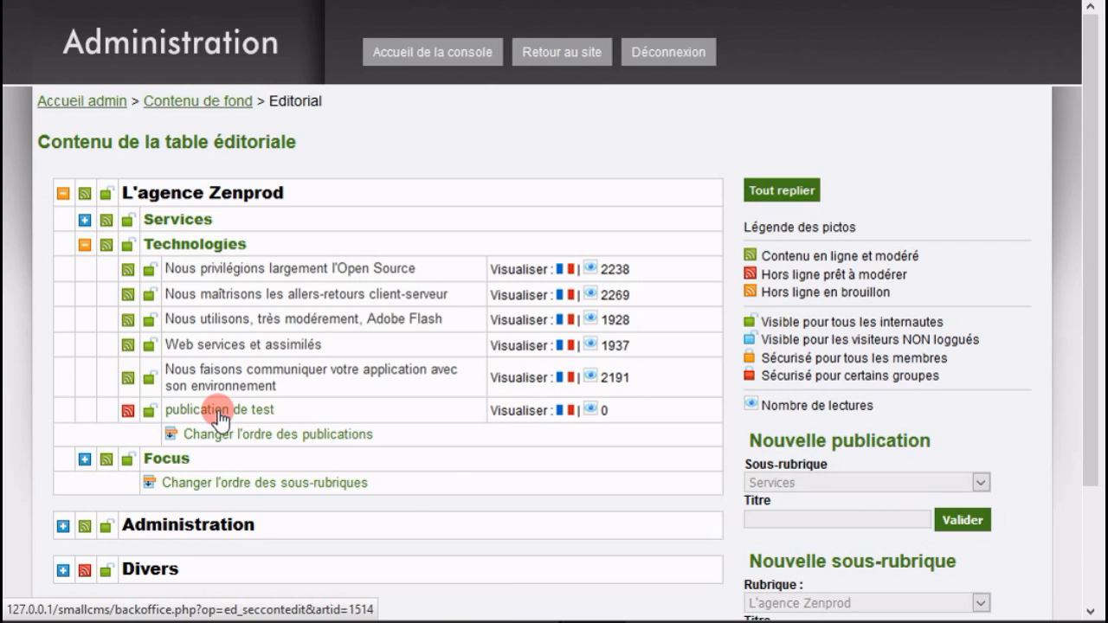
click(218, 413)
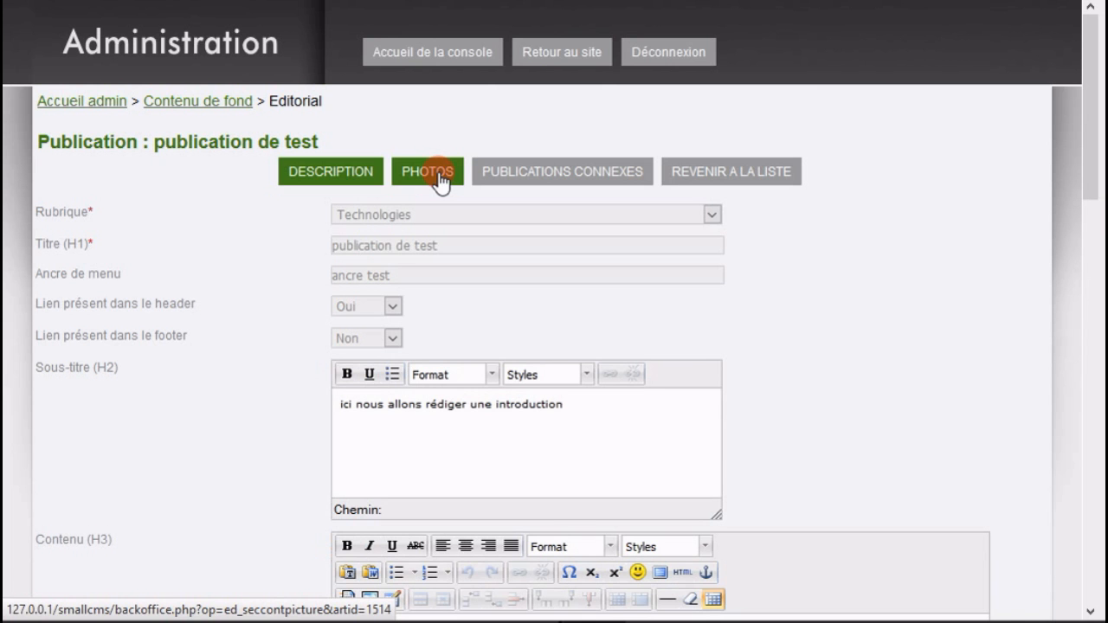
Upload the photo 28309848 to the publication's photo gallery and submit it.
click(438, 177)
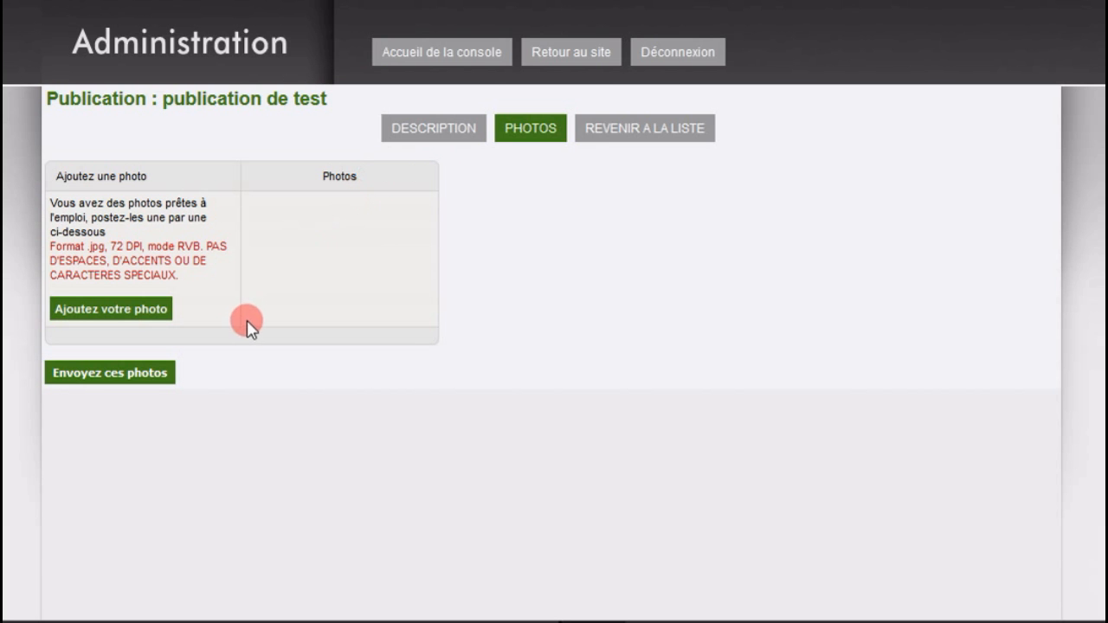
click(156, 316)
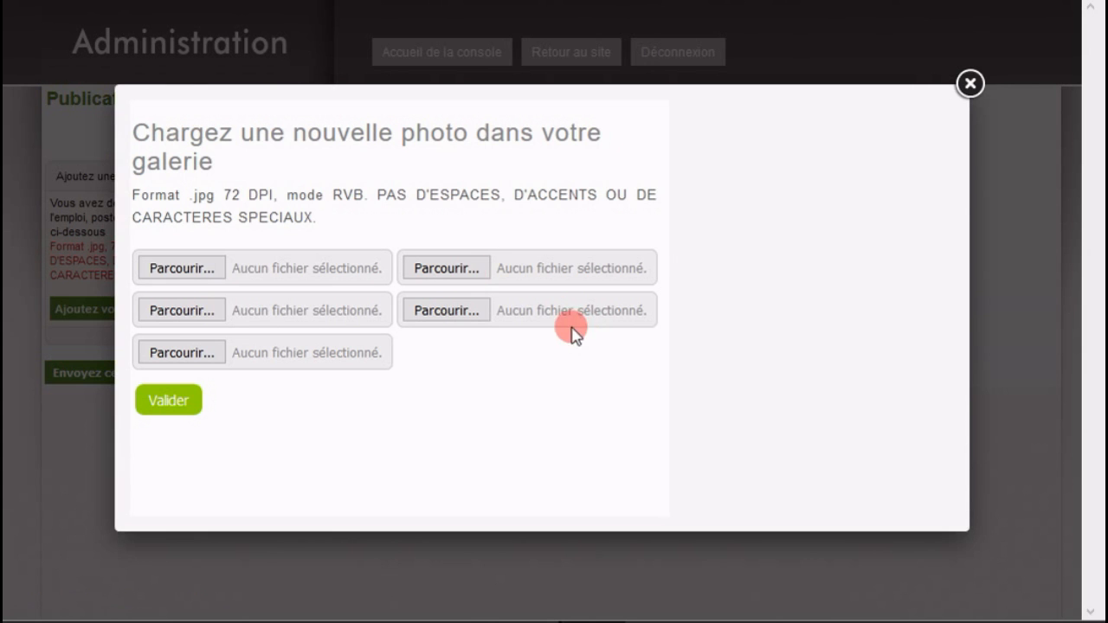
click(210, 266)
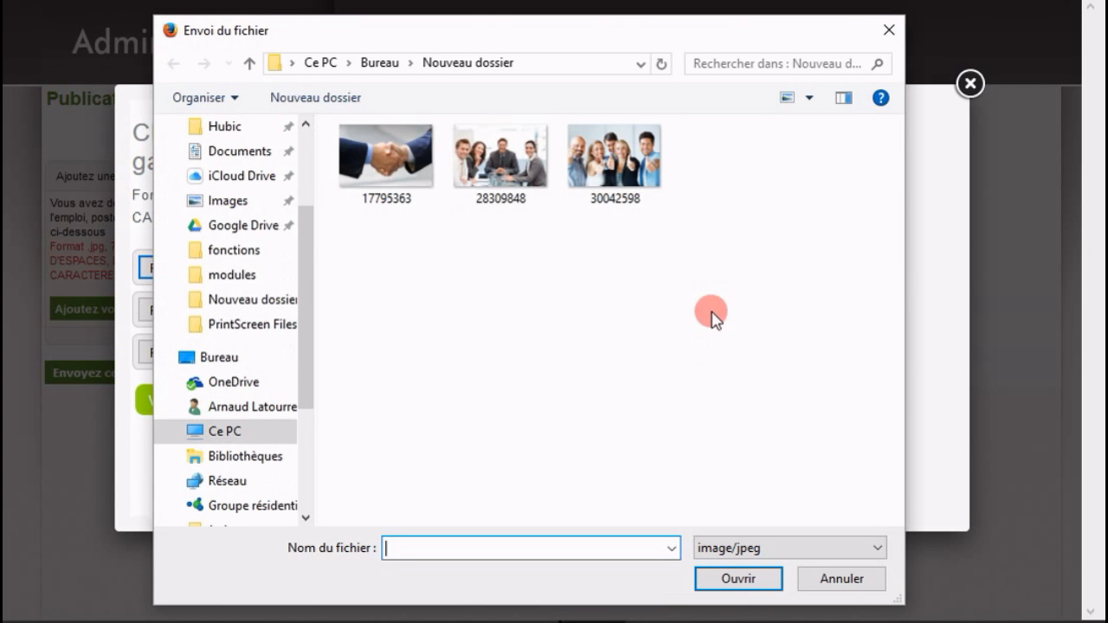
click(501, 165)
click(739, 578)
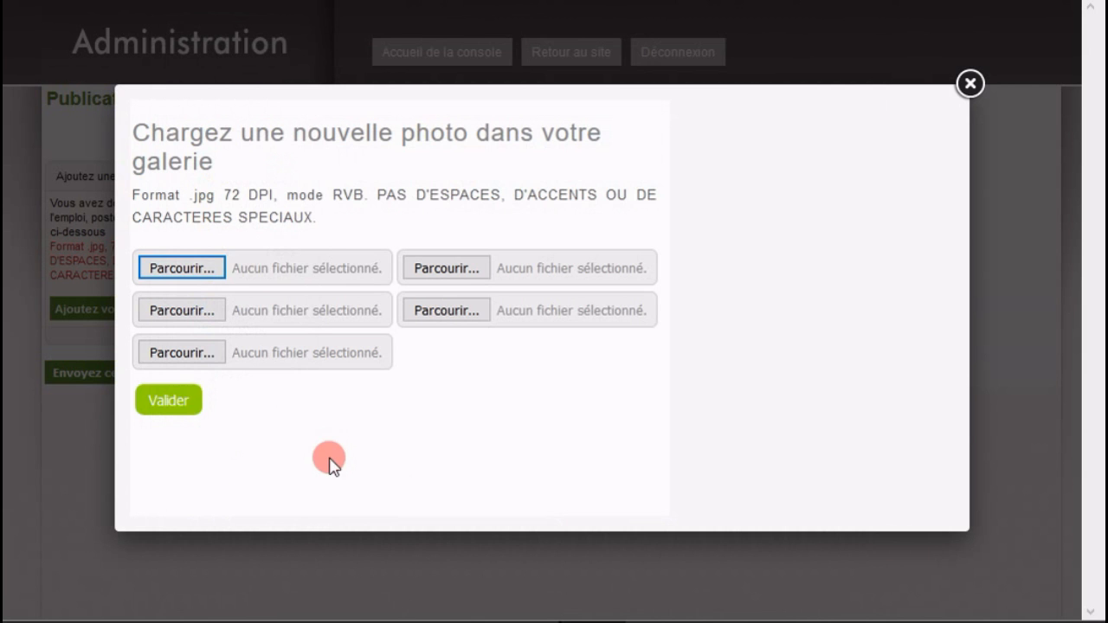
click(189, 407)
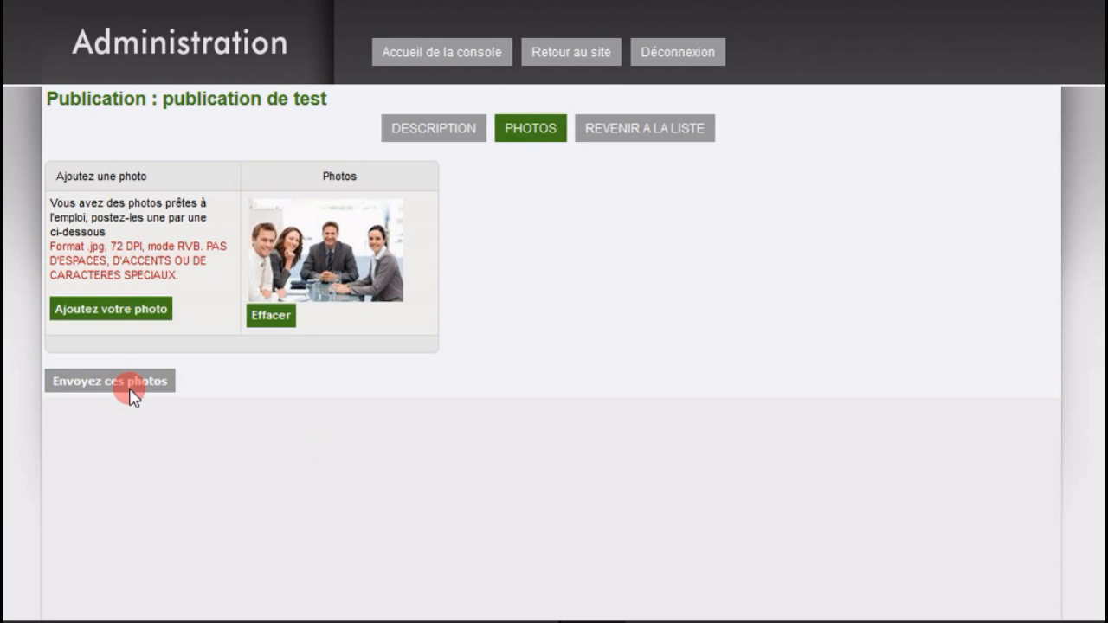
click(133, 391)
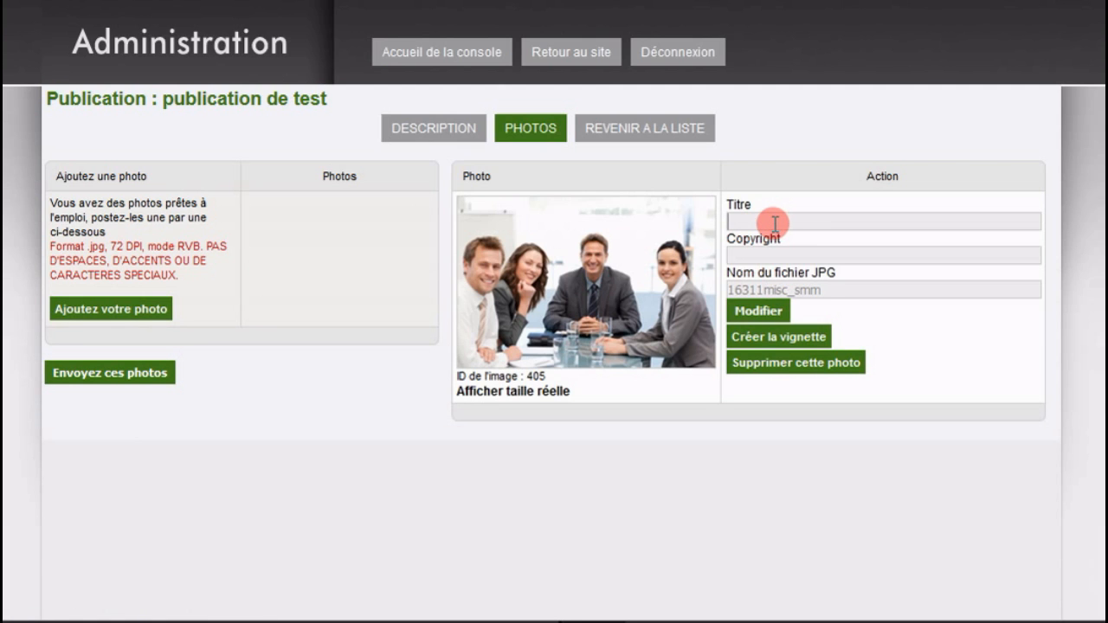
Set the photo's title to "légende de la photo", copyright to "fotolia.com" and JPG file name to "reunion-business", and save the changes.
text(légende de la ph)
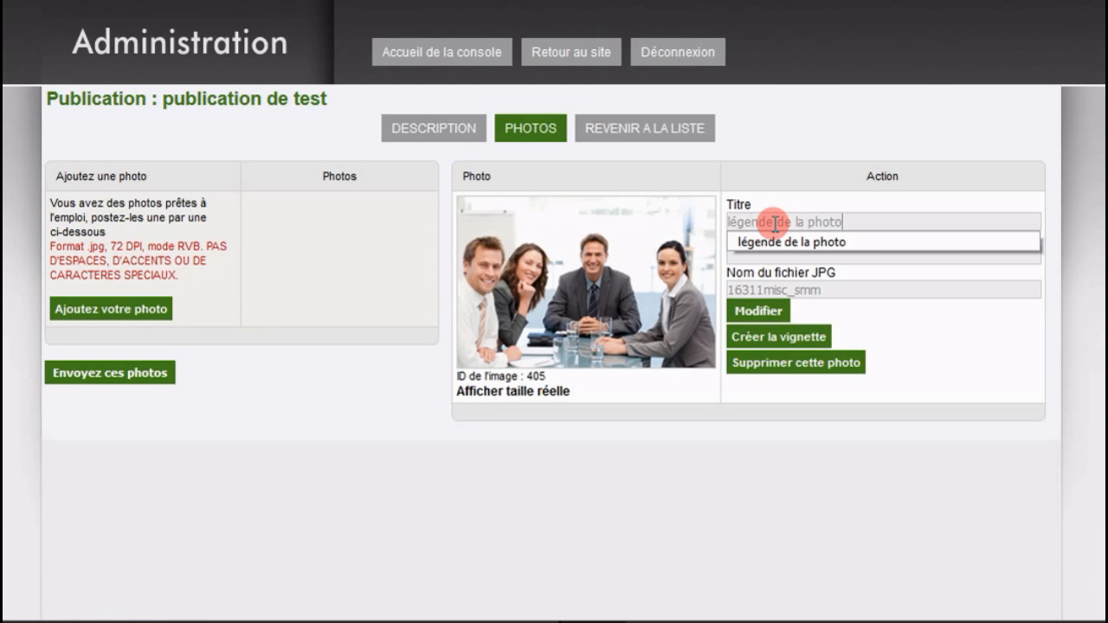
text(oto)
click(897, 256)
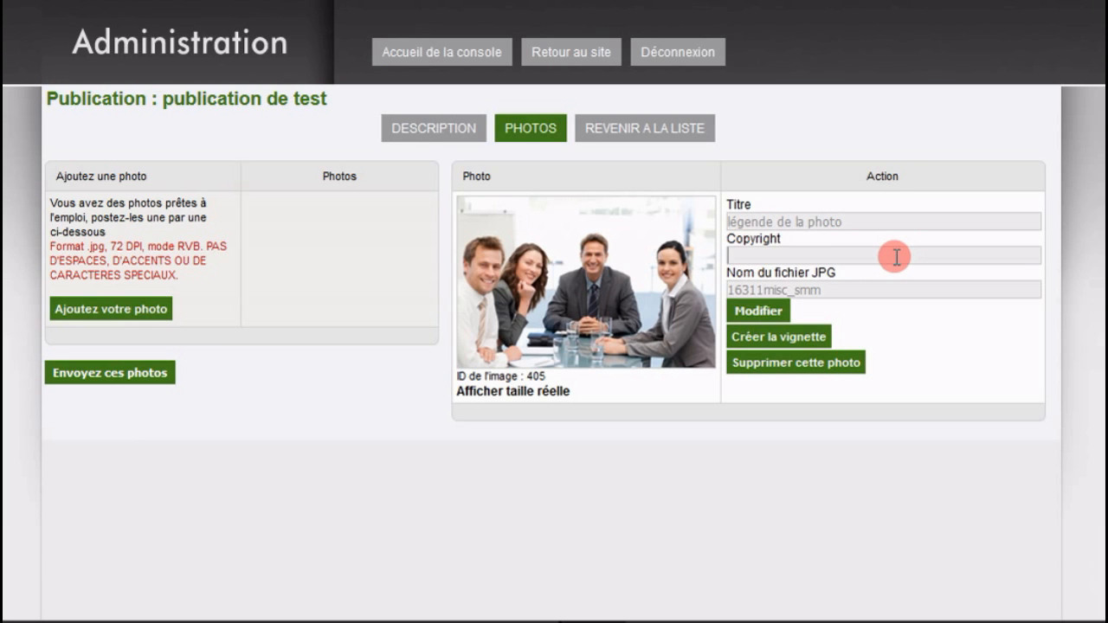
text(fo)
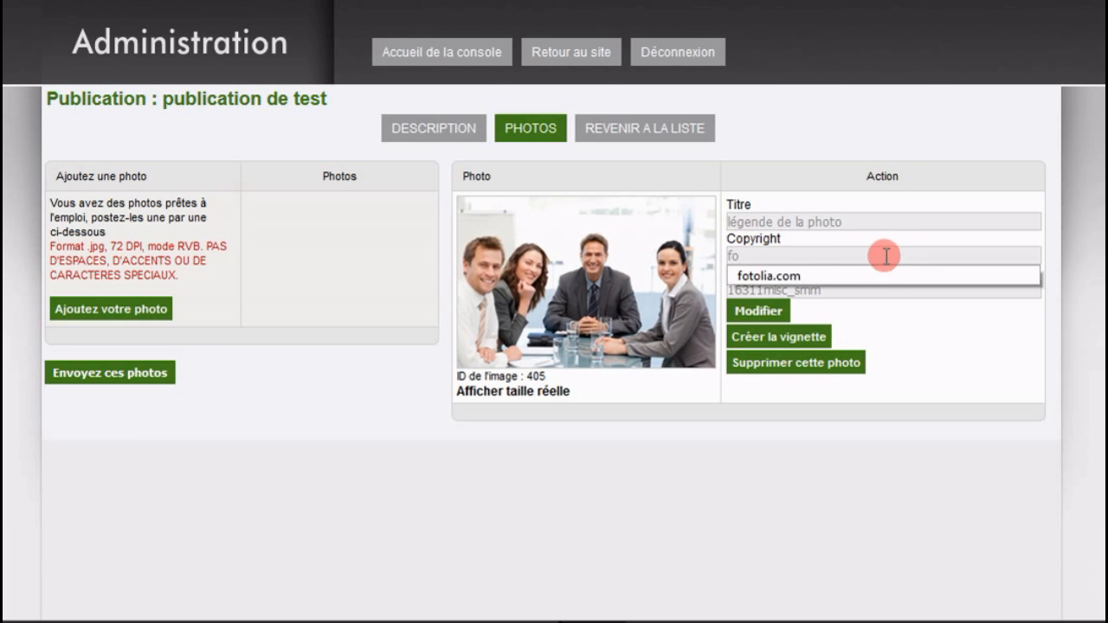
click(790, 277)
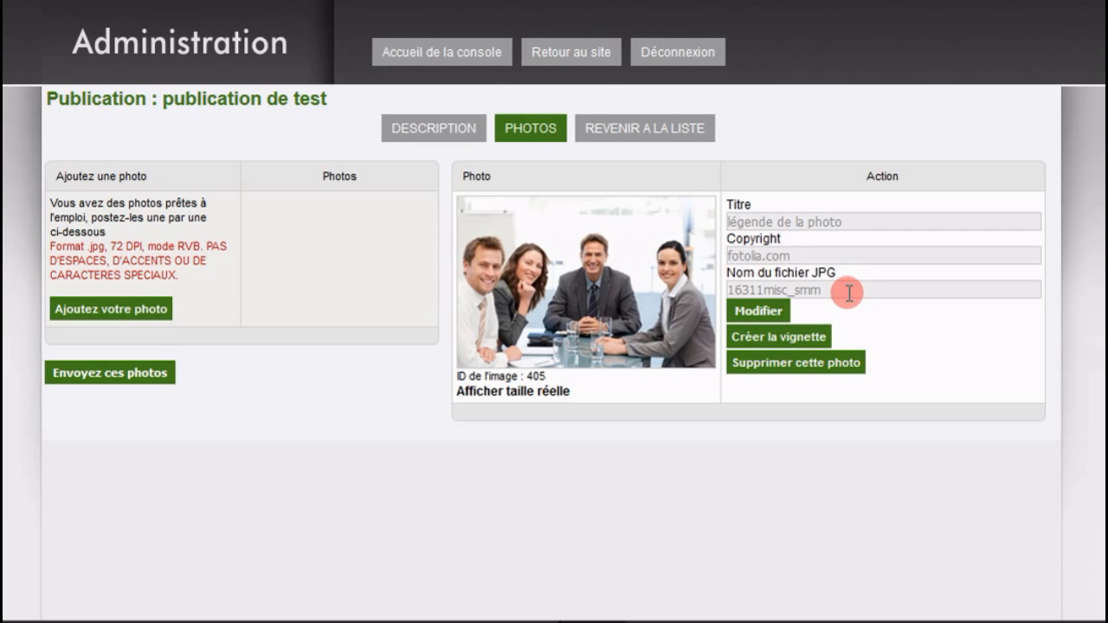
double_click(849, 292)
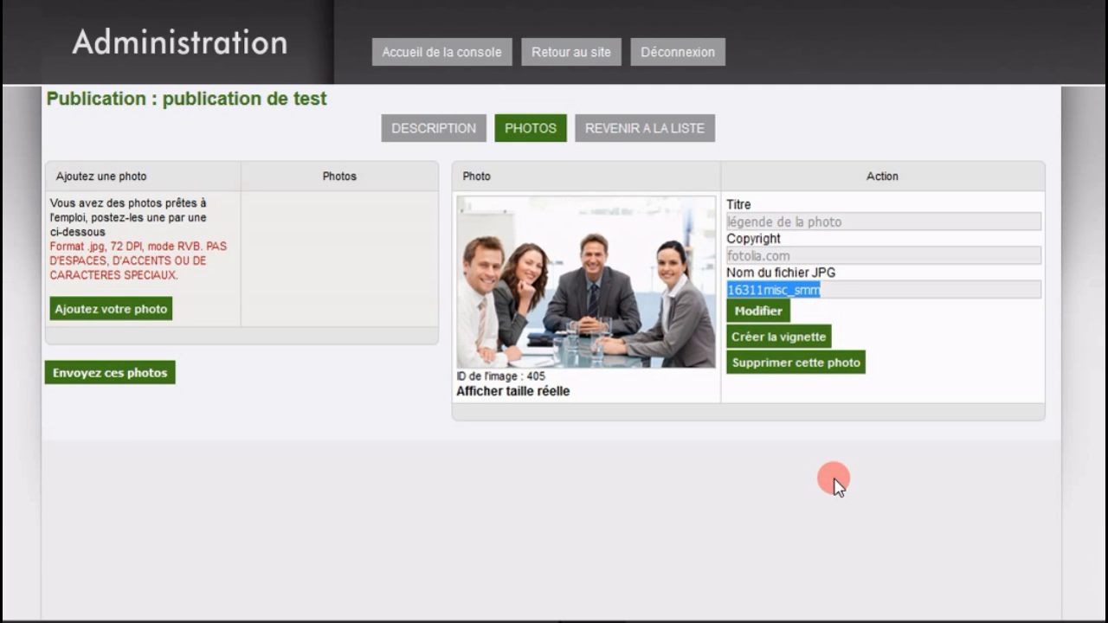
text(reunion_ business)
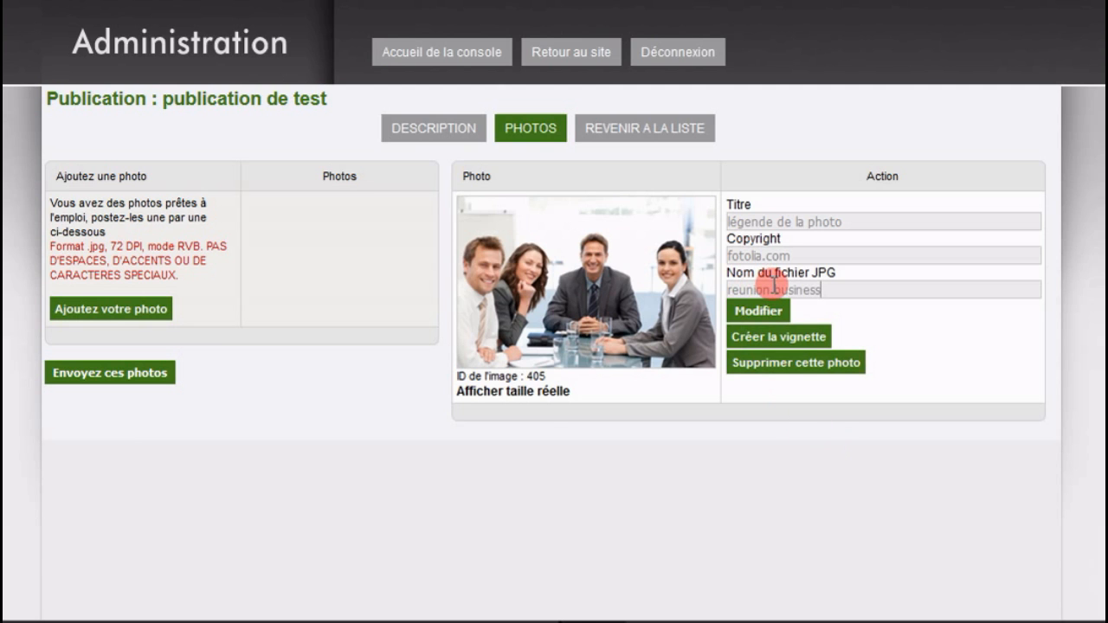
click(761, 313)
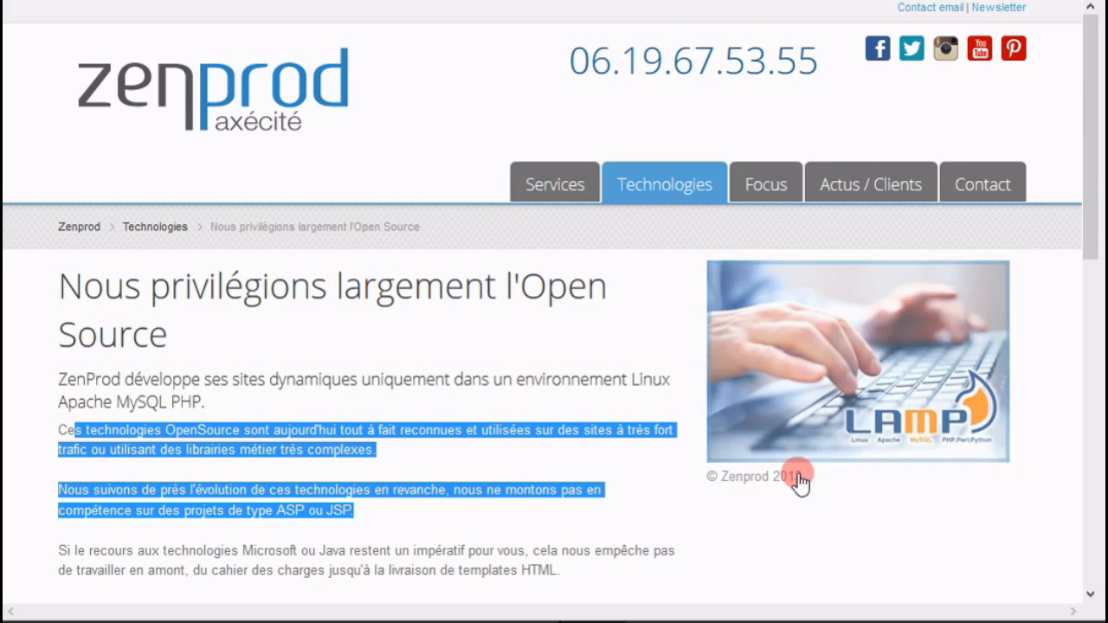
Create the photo's thumbnail with the crop frame enlarged to cover almost the whole group picture.
scroll(719, 479, down, 8)
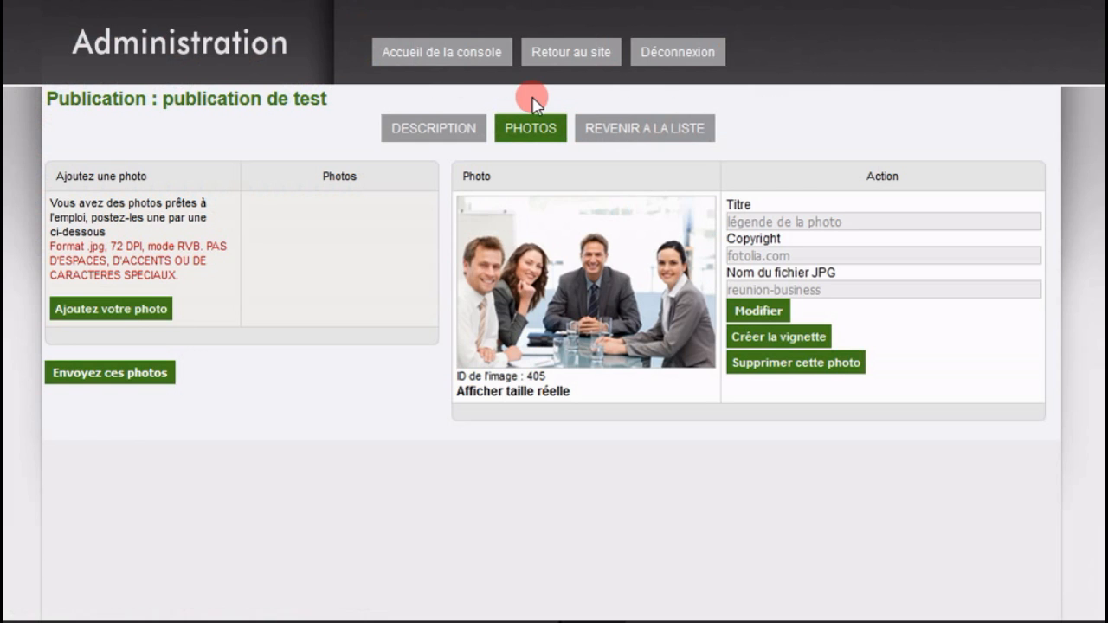
click(819, 337)
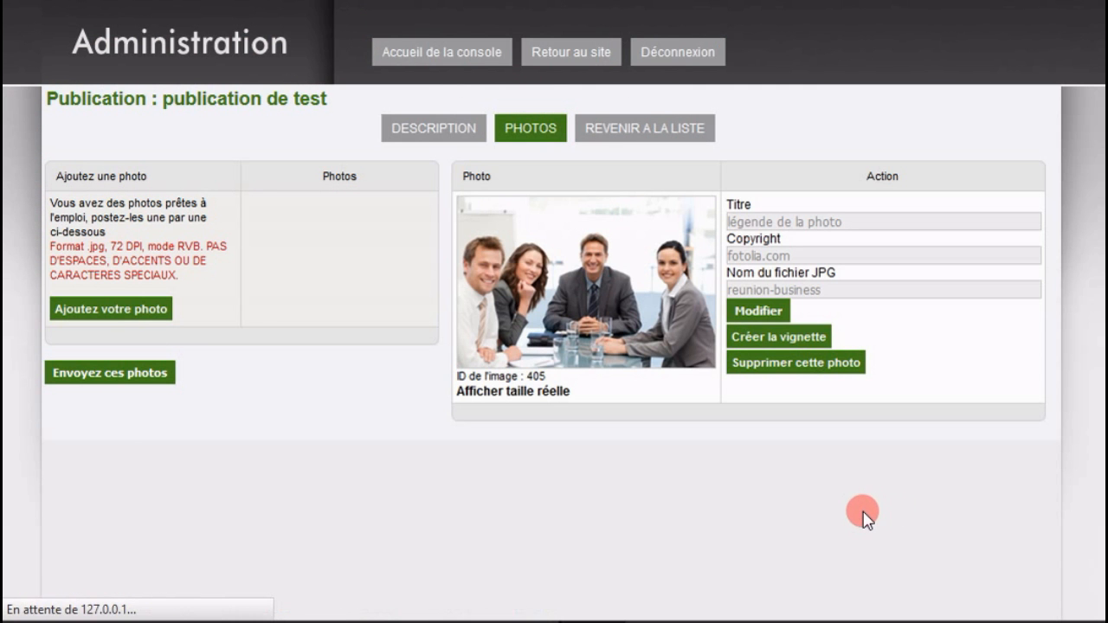
scroll(812, 460, down, 5)
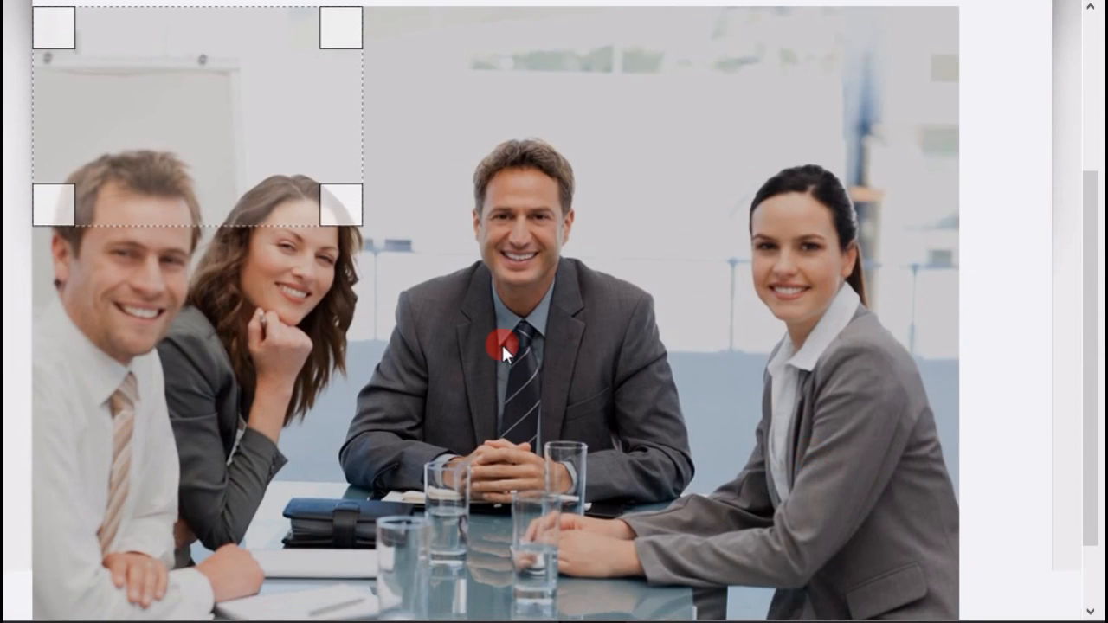
drag(329, 191, 909, 552)
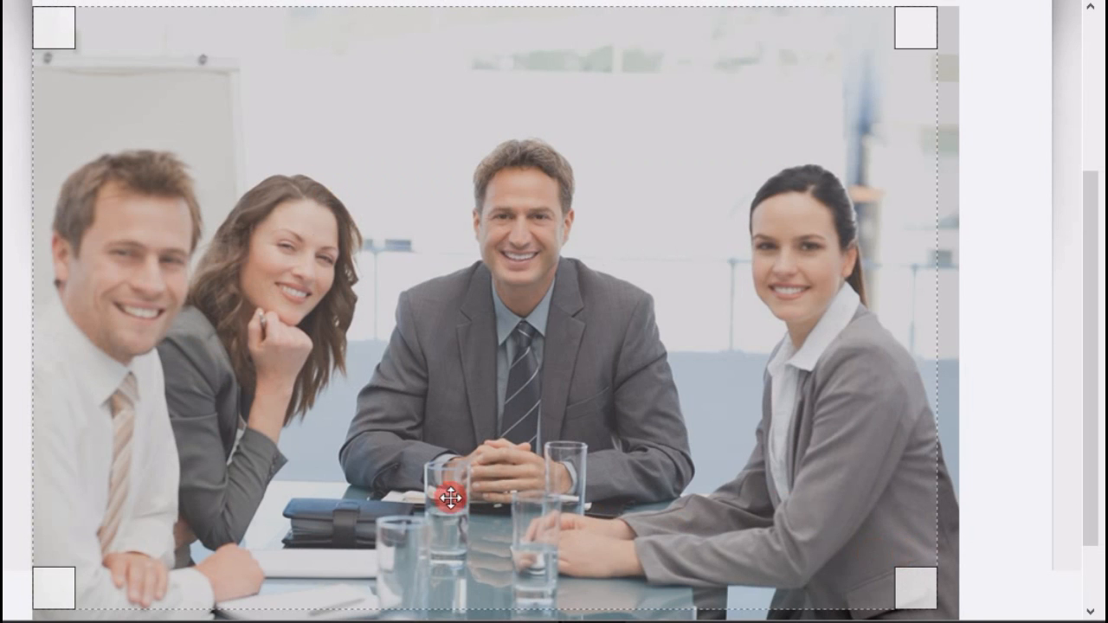
scroll(451, 497, down, 1)
click(108, 598)
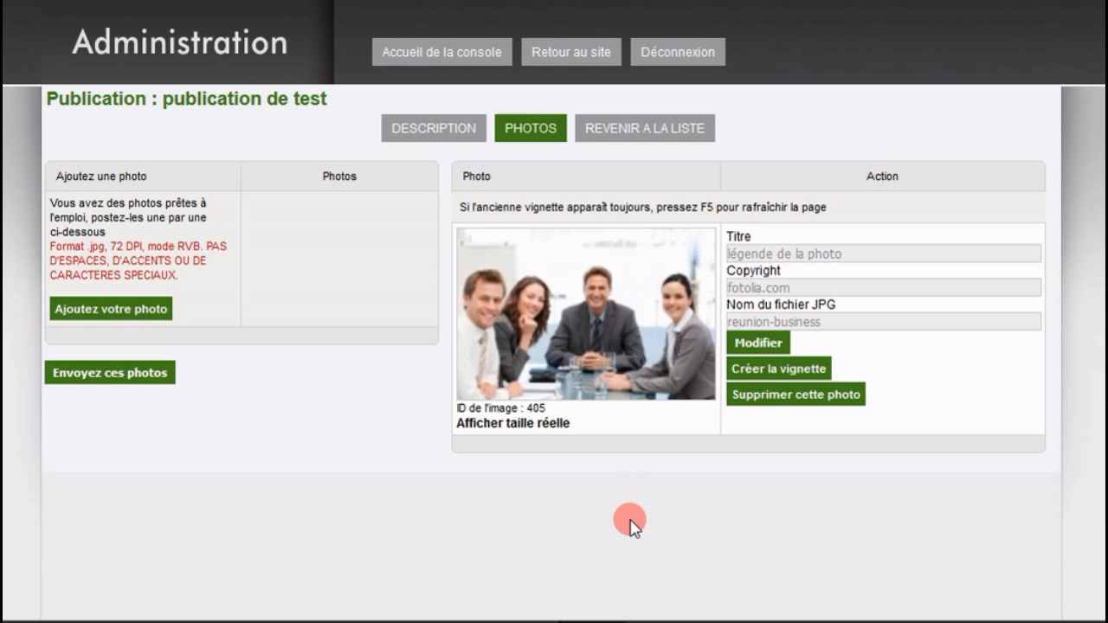
Return to the publication's description, set its status to Contenu en ligne, and save with a return to the list.
click(476, 26)
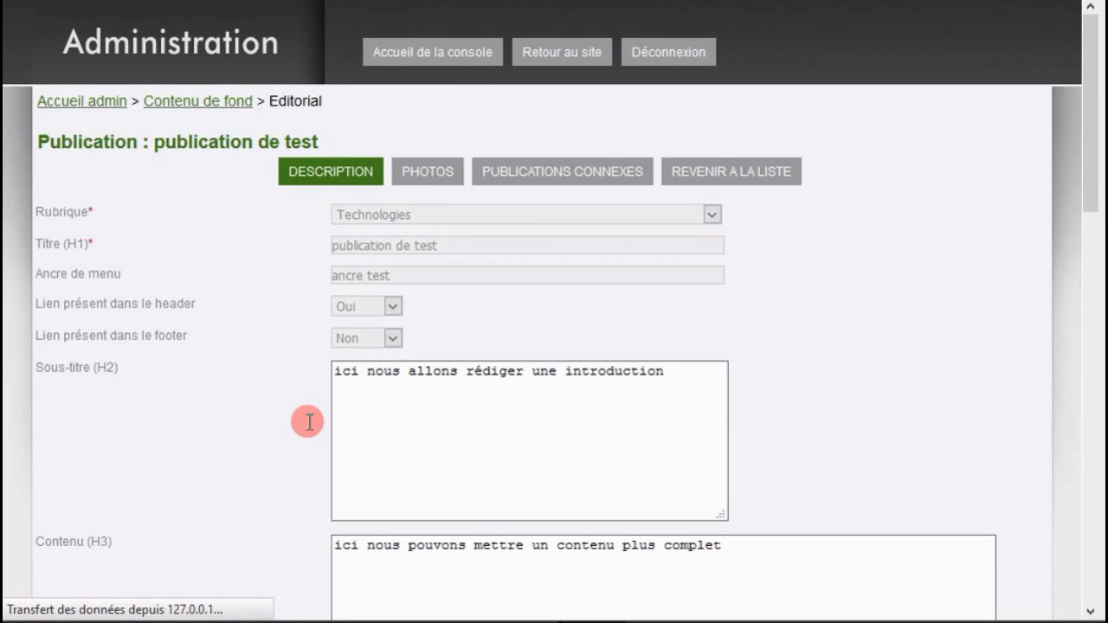
scroll(308, 422, down, 6)
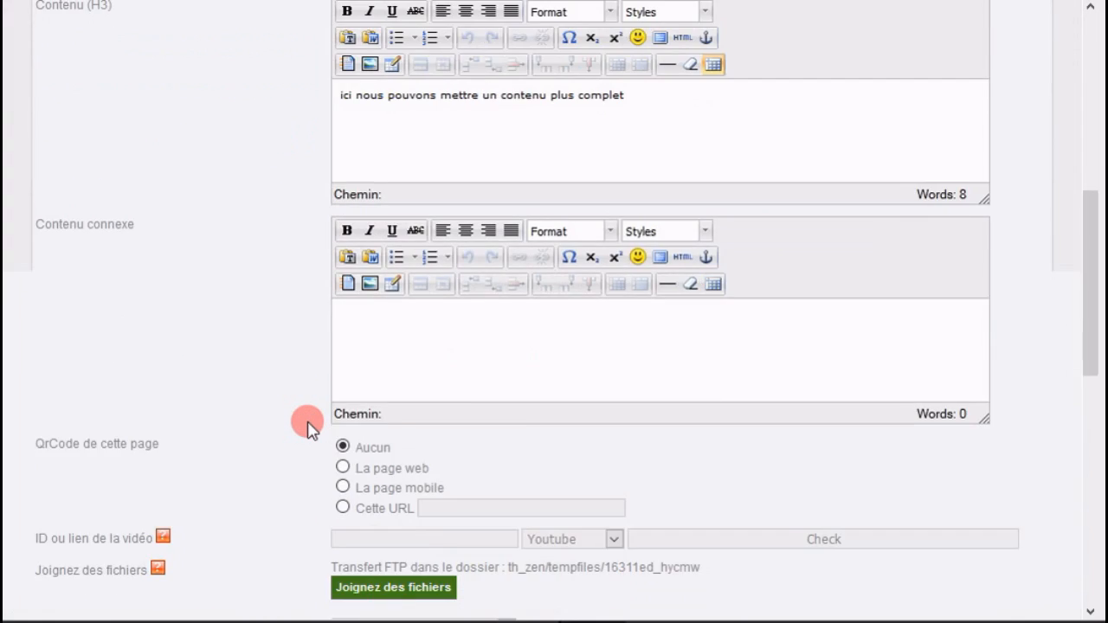
scroll(308, 424, down, 3)
click(339, 375)
scroll(216, 429, down, 2)
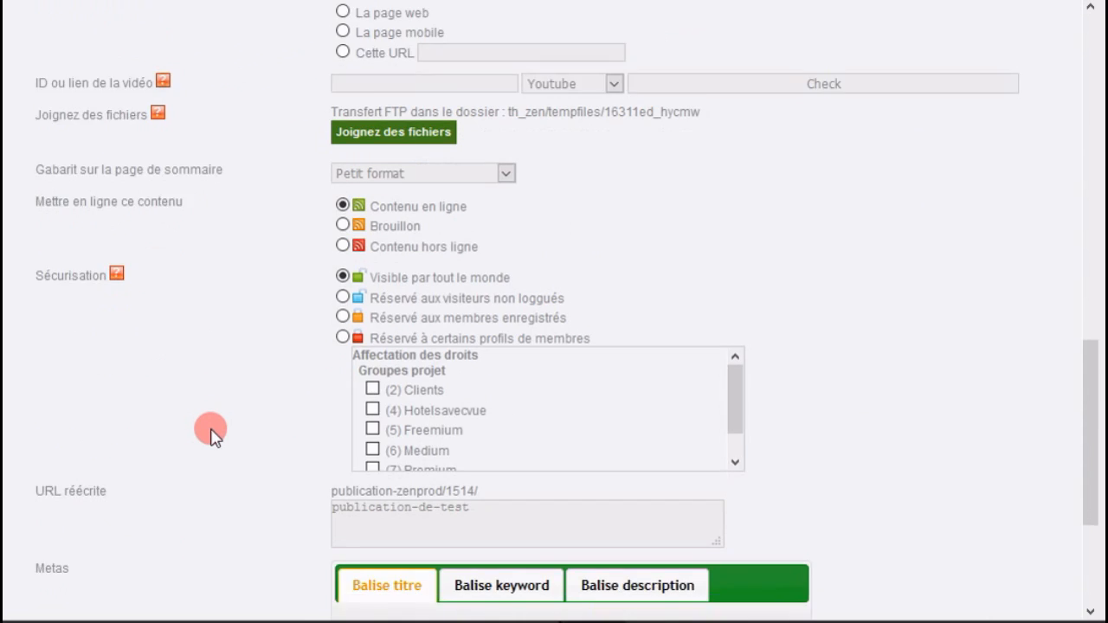
scroll(212, 436, down, 3)
click(351, 541)
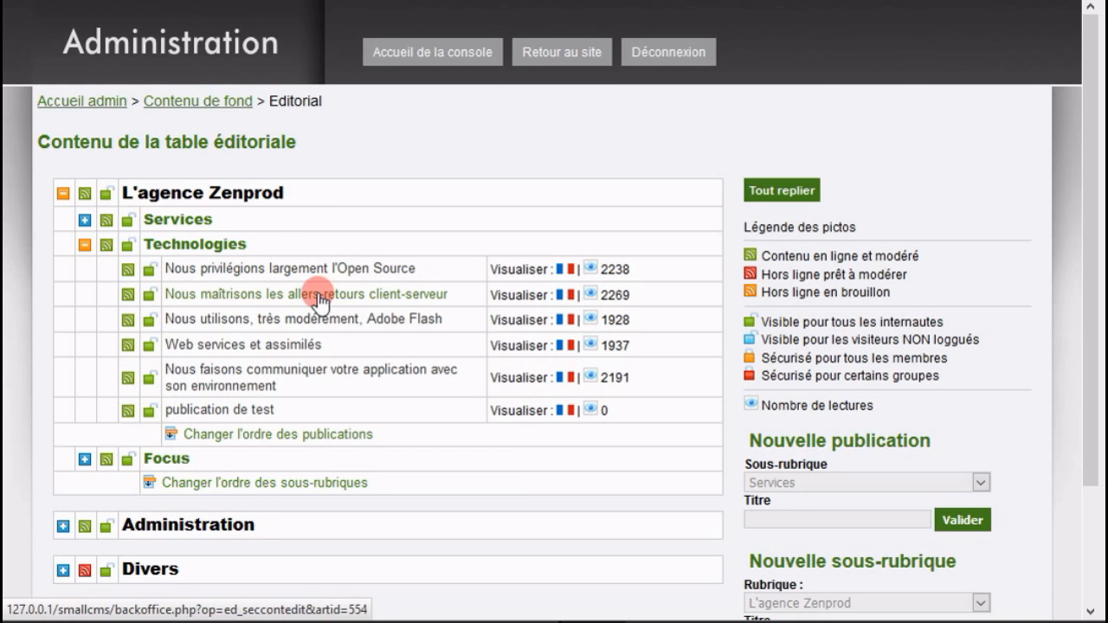
Move "publication de test" to second place in the Technologies publication order and validate the new order.
click(322, 437)
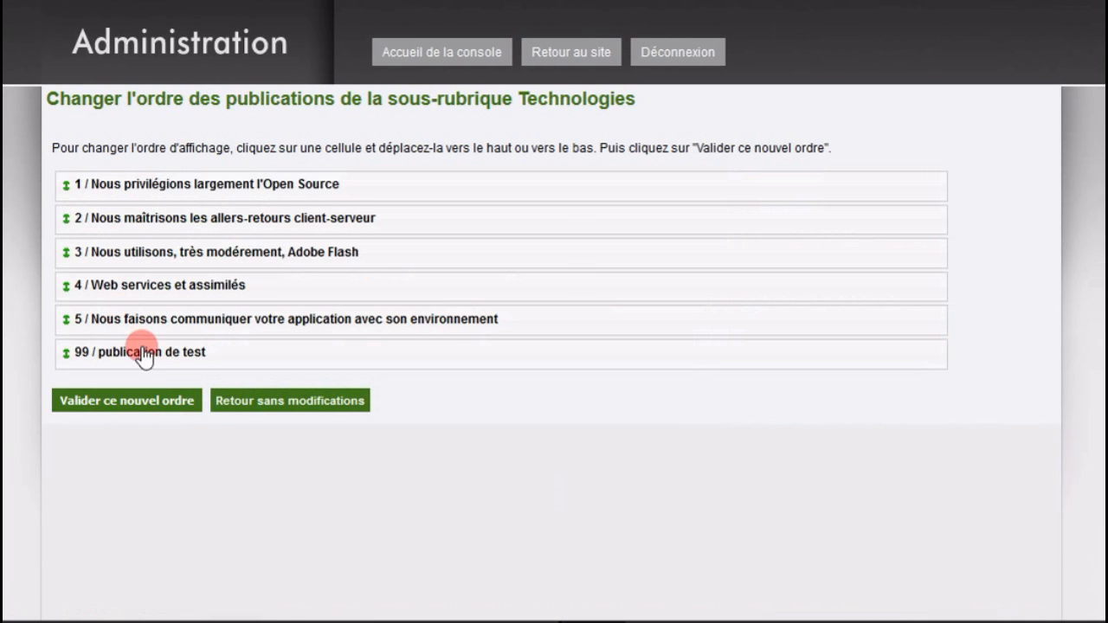
drag(146, 360, 260, 221)
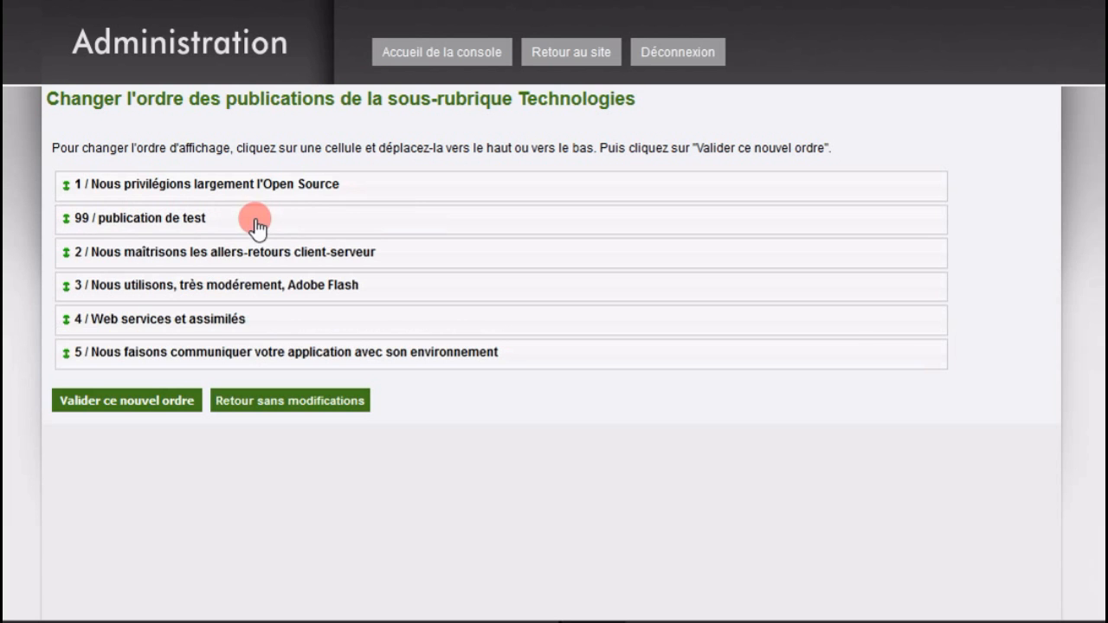
click(135, 408)
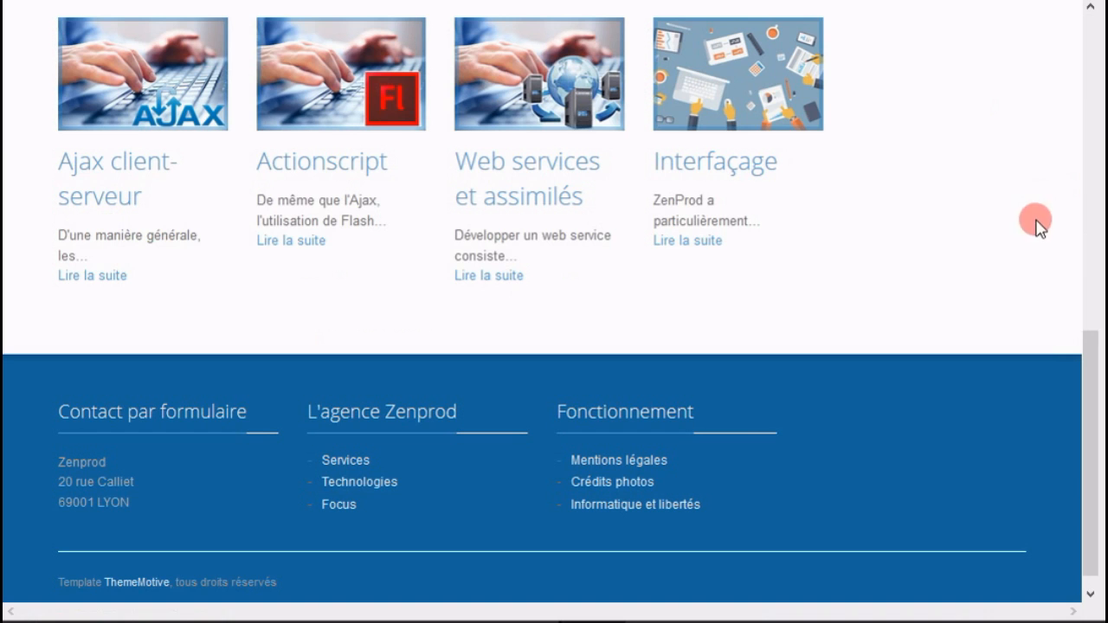
Refresh the public Open Source page and examine its Technologies thumbnails and page content.
key(F5)
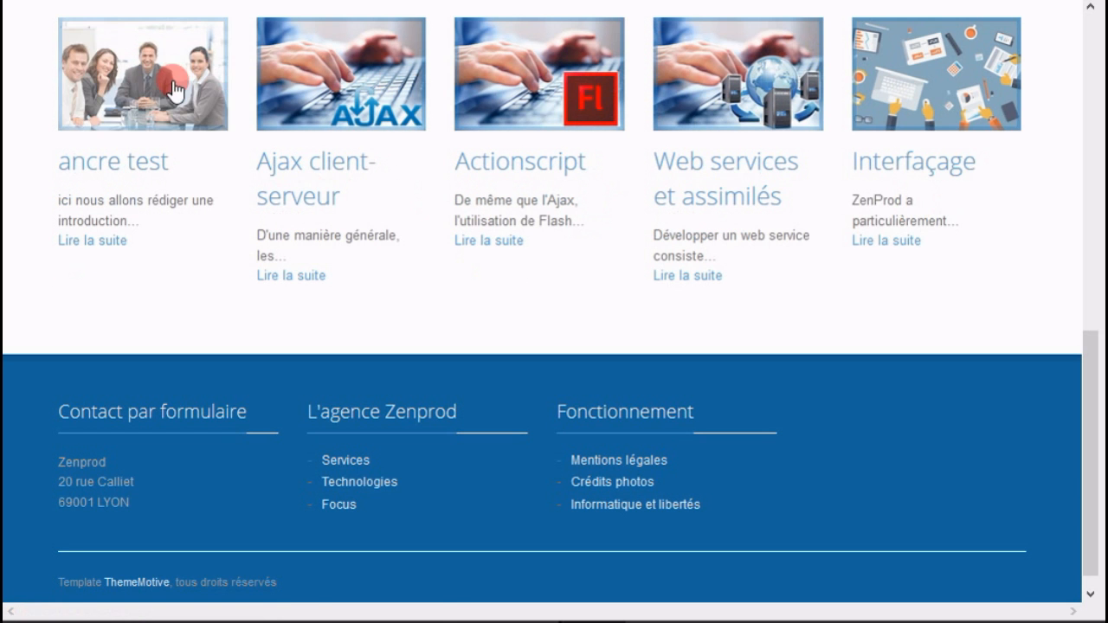
scroll(367, 180, up, 3)
scroll(366, 180, up, 4)
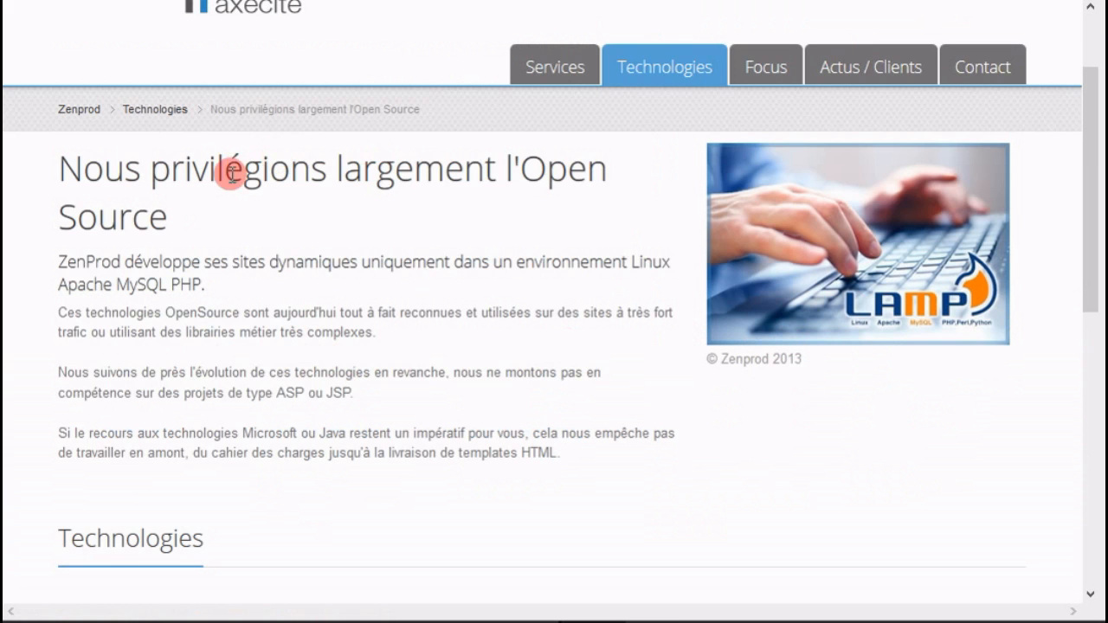
scroll(431, 223, down, 3)
scroll(431, 224, up, 4)
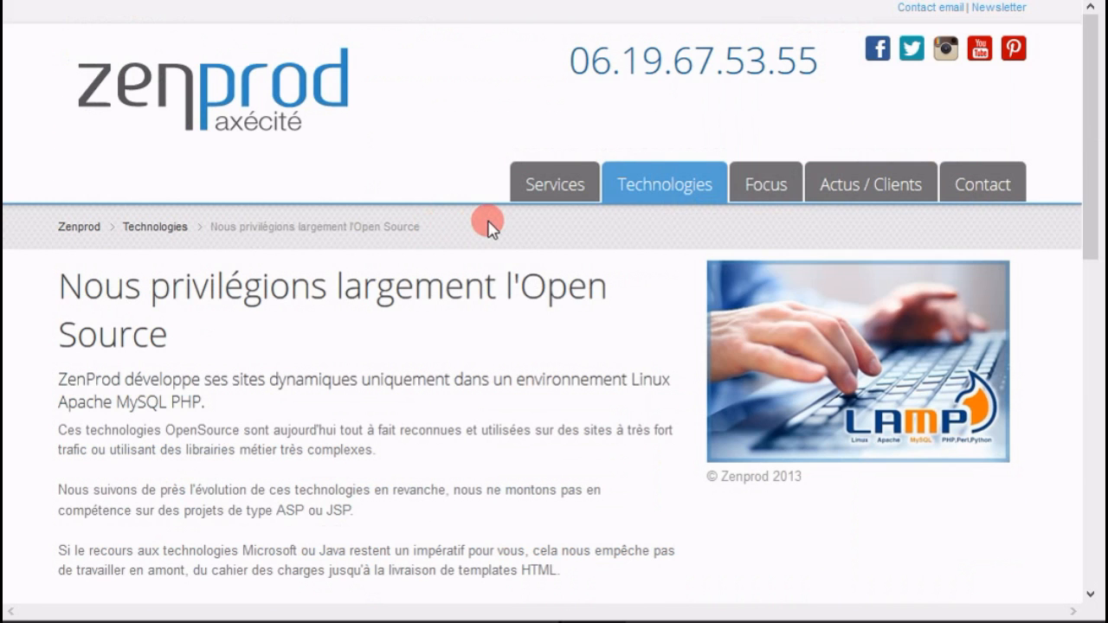
Open the test publication from the public site's Technologies section and highlight its title, introduction and content.
mouse_move(671, 191)
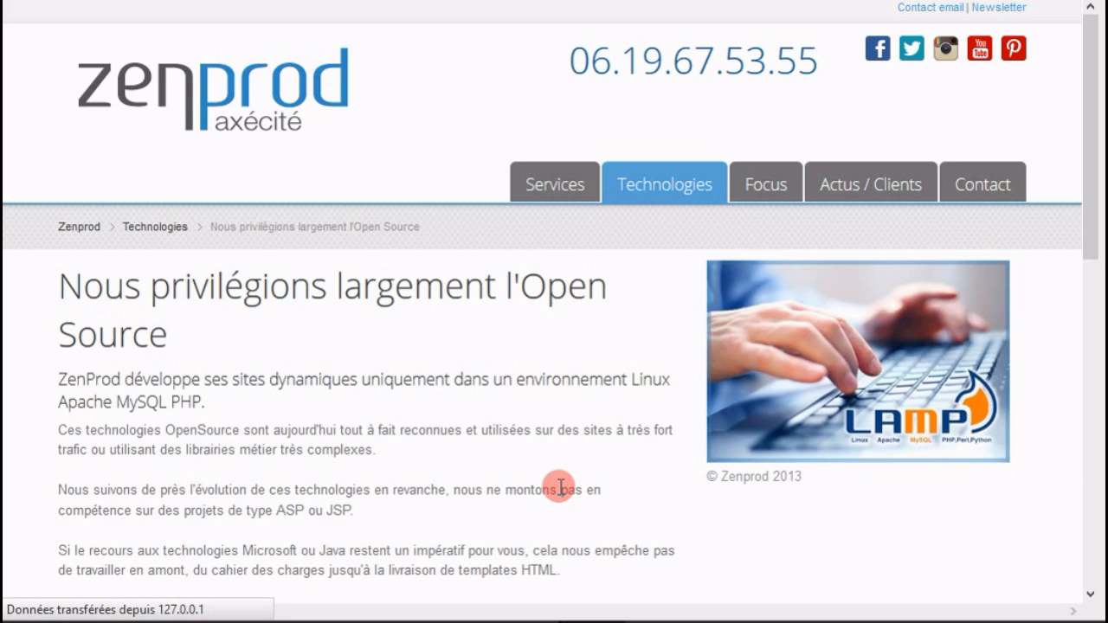
drag(70, 286, 322, 289)
drag(85, 332, 326, 330)
drag(122, 360, 334, 359)
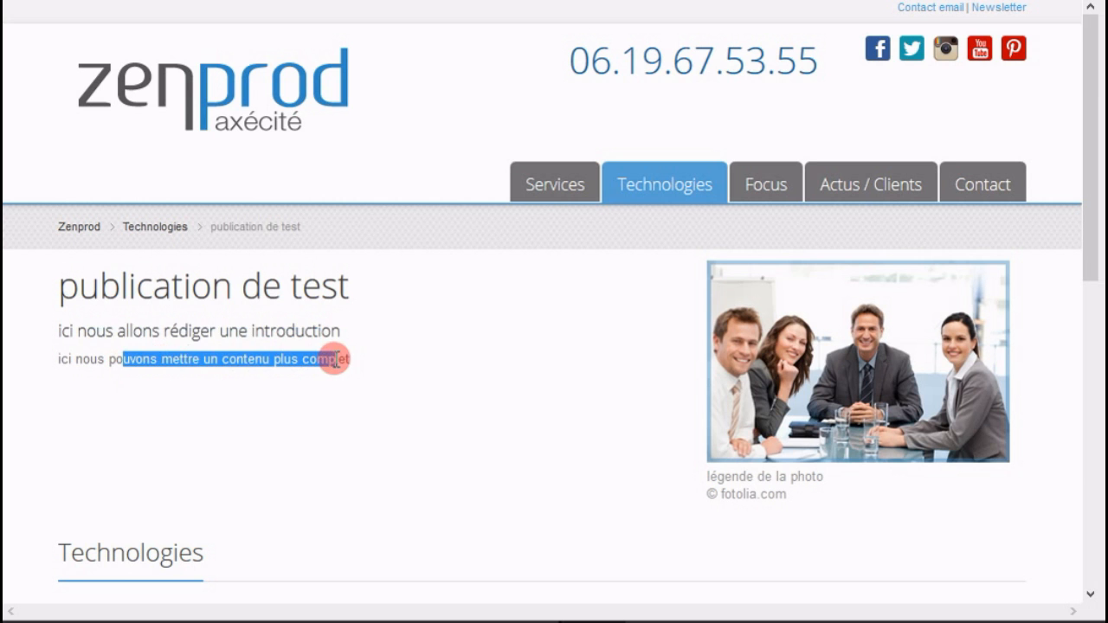
Enlarge and close the test publication's photo, and review the related Technologies publications below it.
click(878, 394)
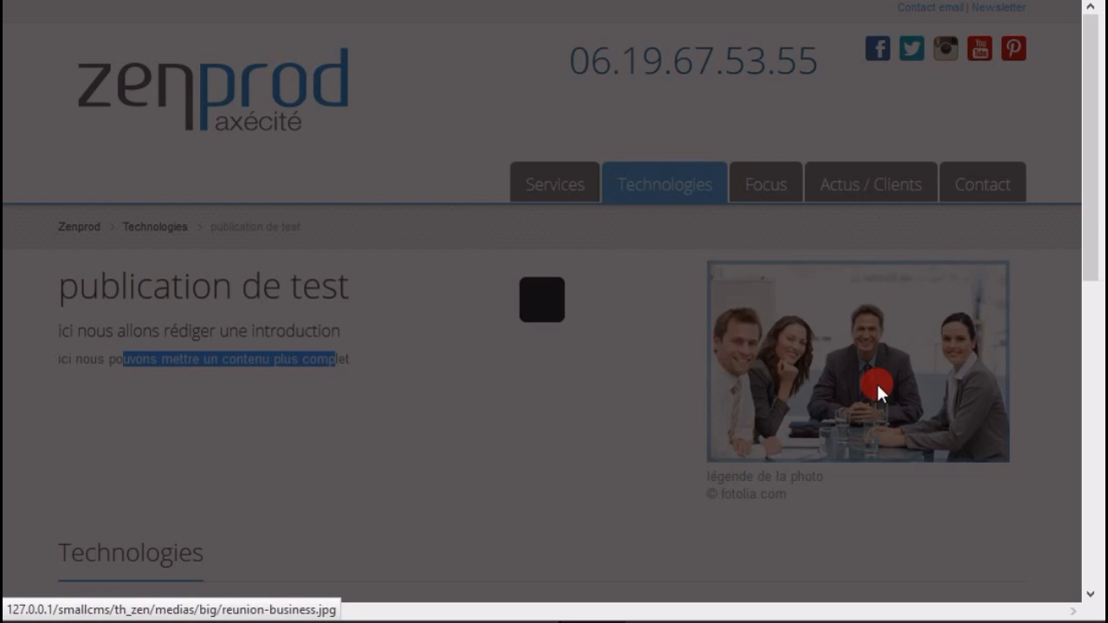
click(937, 17)
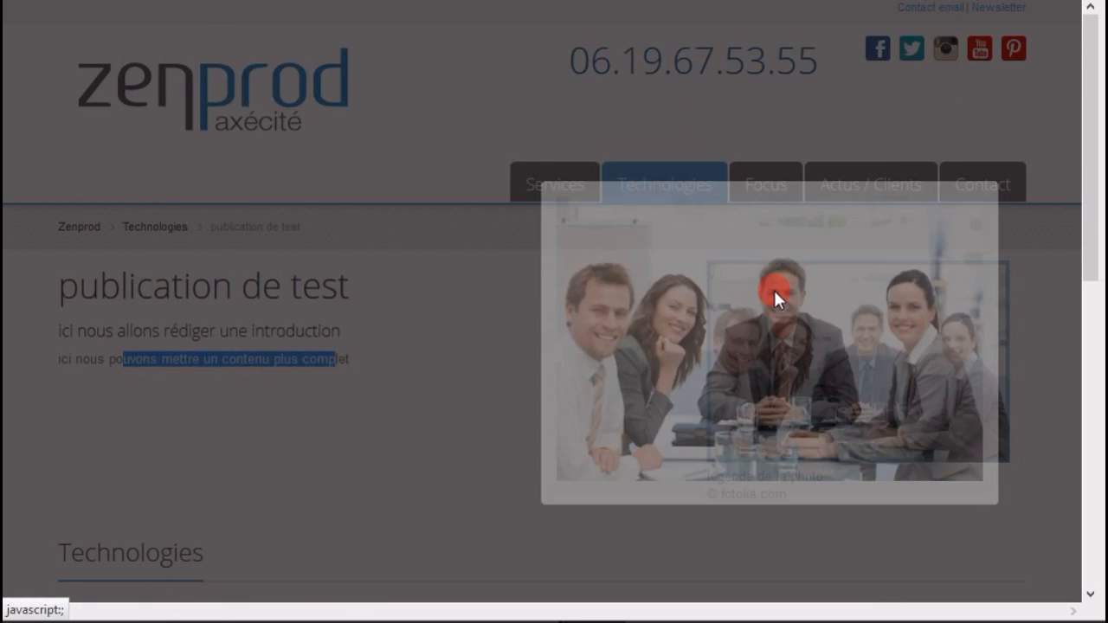
scroll(542, 423, down, 2)
scroll(542, 423, down, 2)
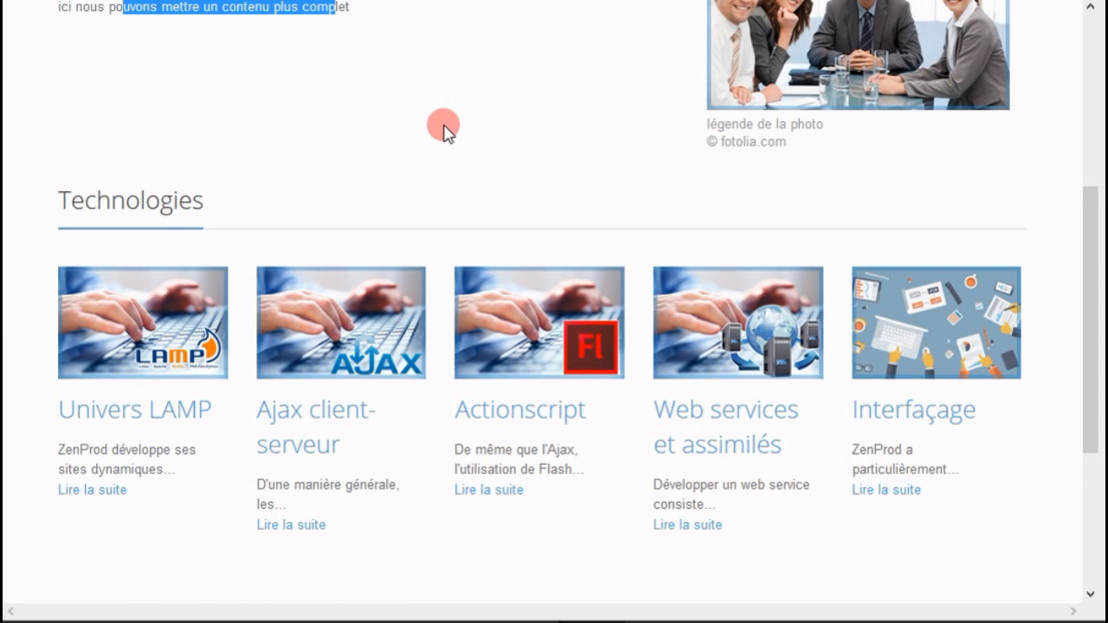
scroll(445, 132, up, 3)
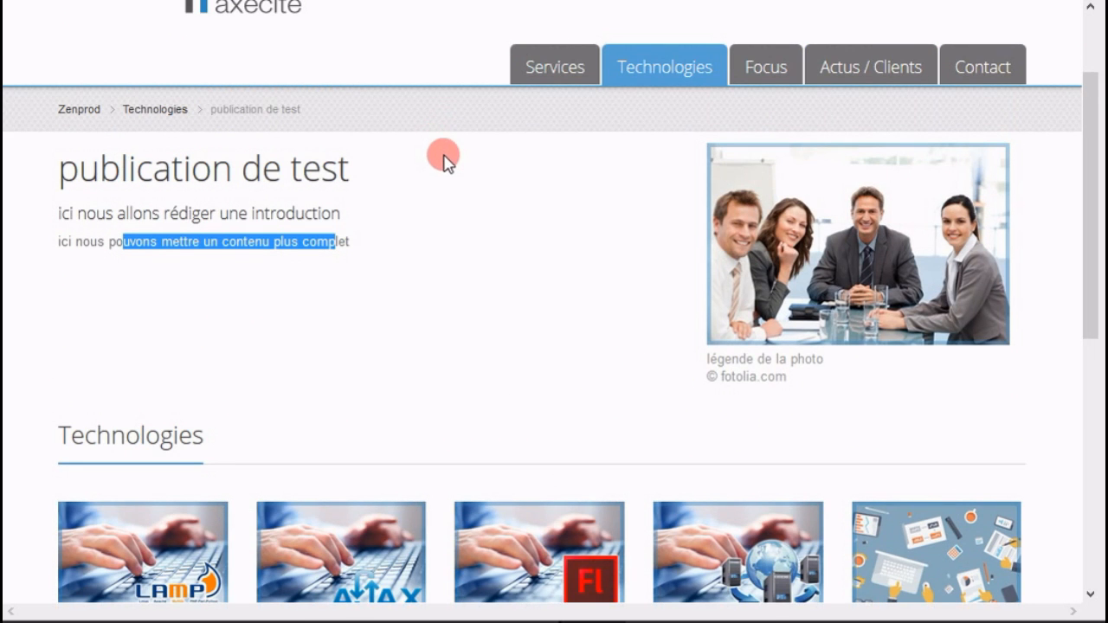